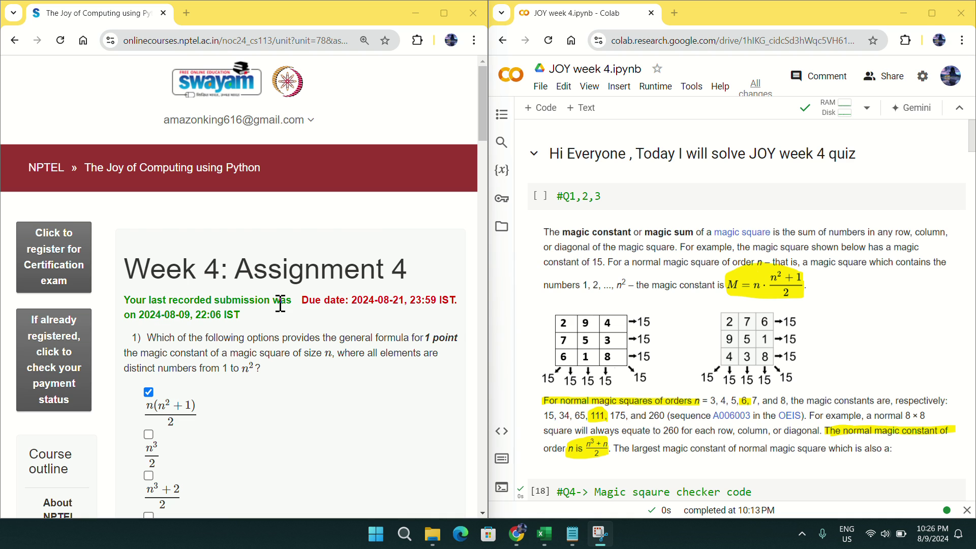
Scroll the NPTEL quiz down to question 4's candidate magic-square matrices.
scroll(280, 303, down, 1)
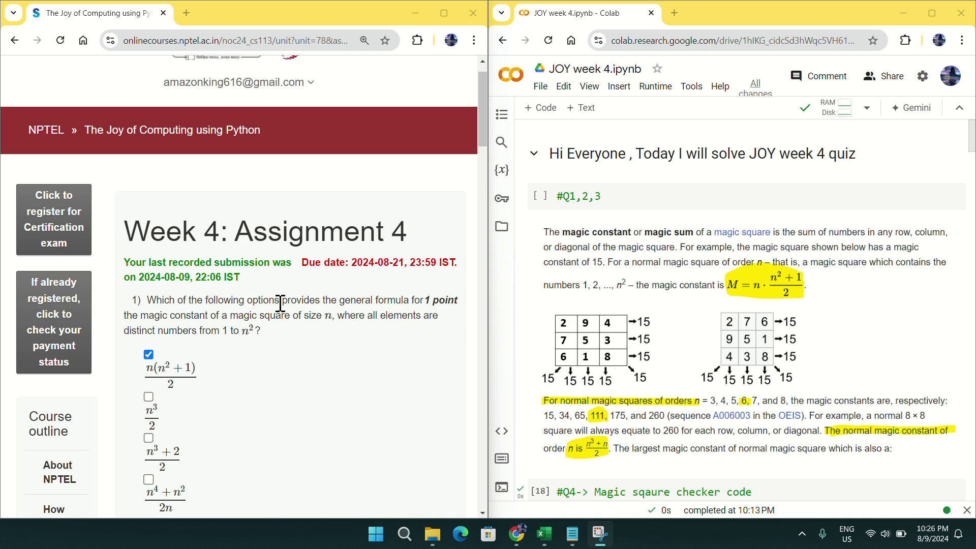
scroll(279, 305, down, 2)
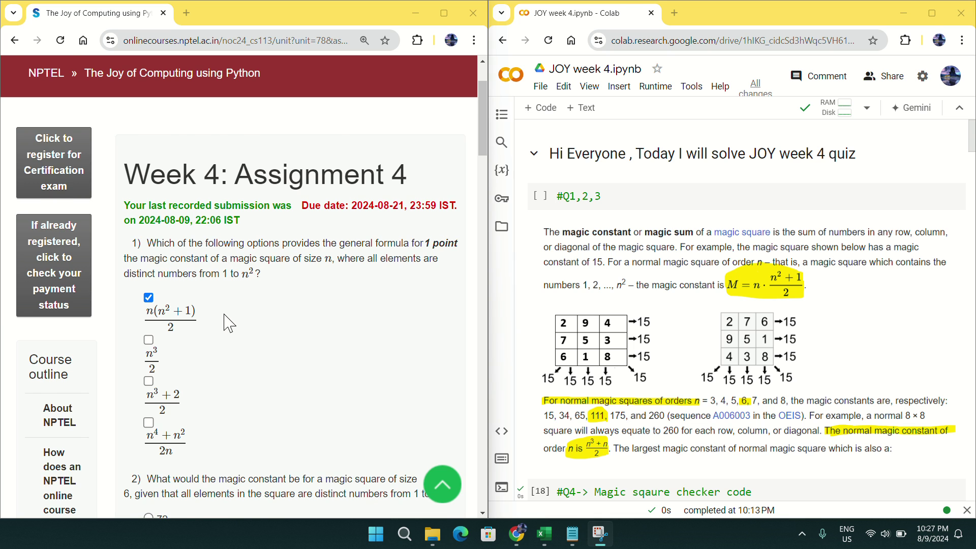
scroll(229, 323, down, 3)
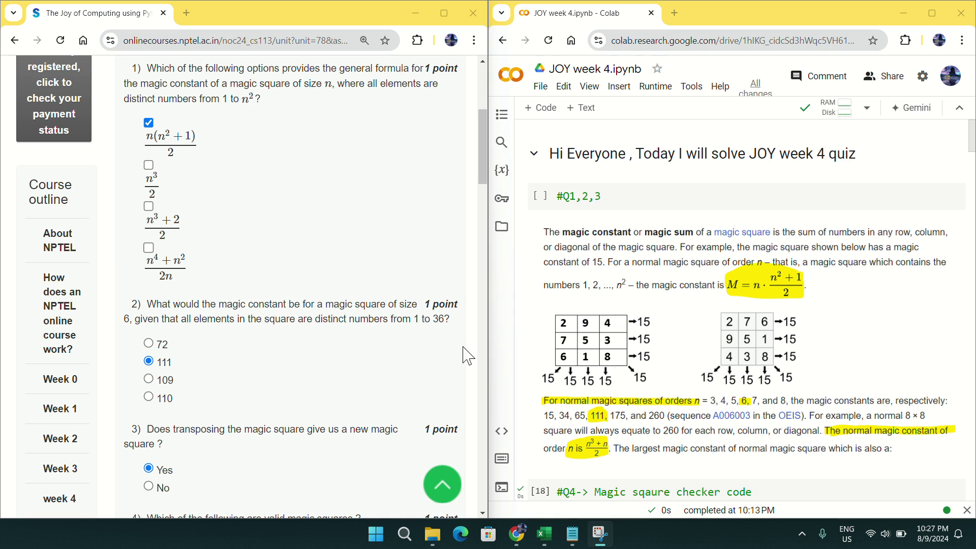
scroll(623, 379, down, 1)
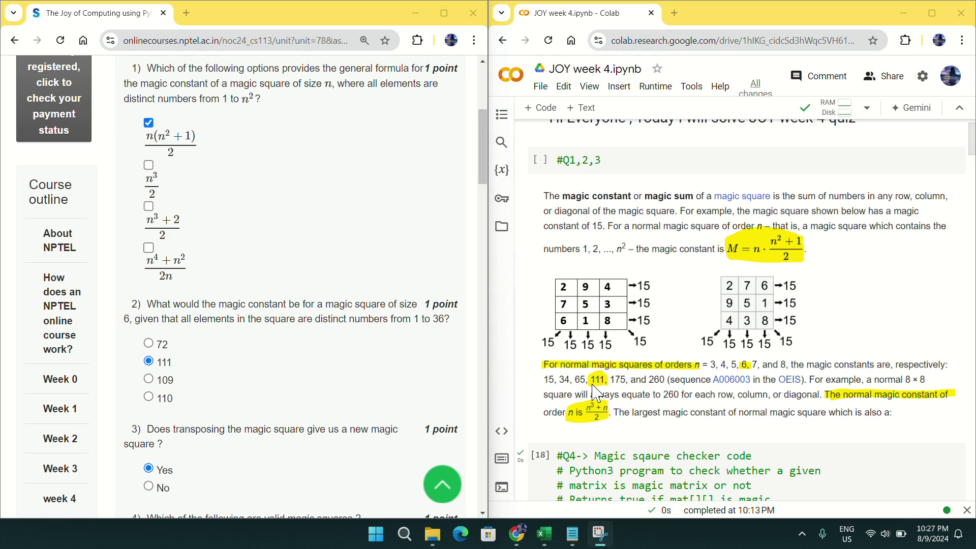
click(149, 362)
scroll(239, 376, down, 1)
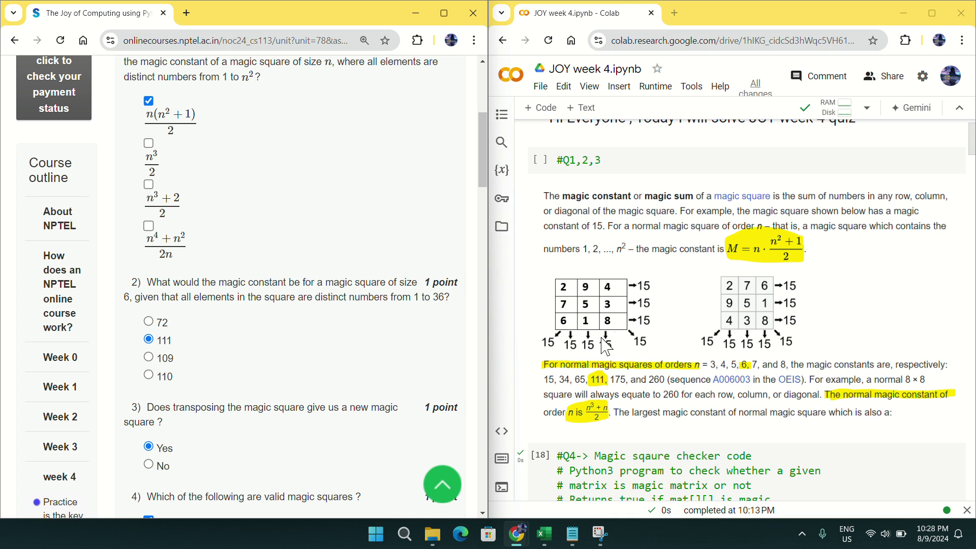
Scroll further, then bring the Notepad disclaimer note up beside the quiz.
scroll(208, 432, down, 1)
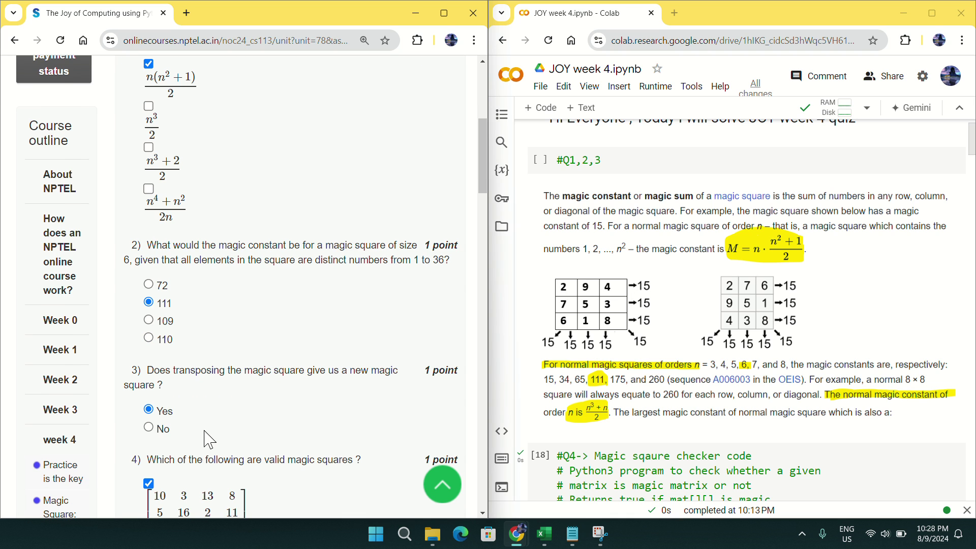
scroll(161, 419, down, 5)
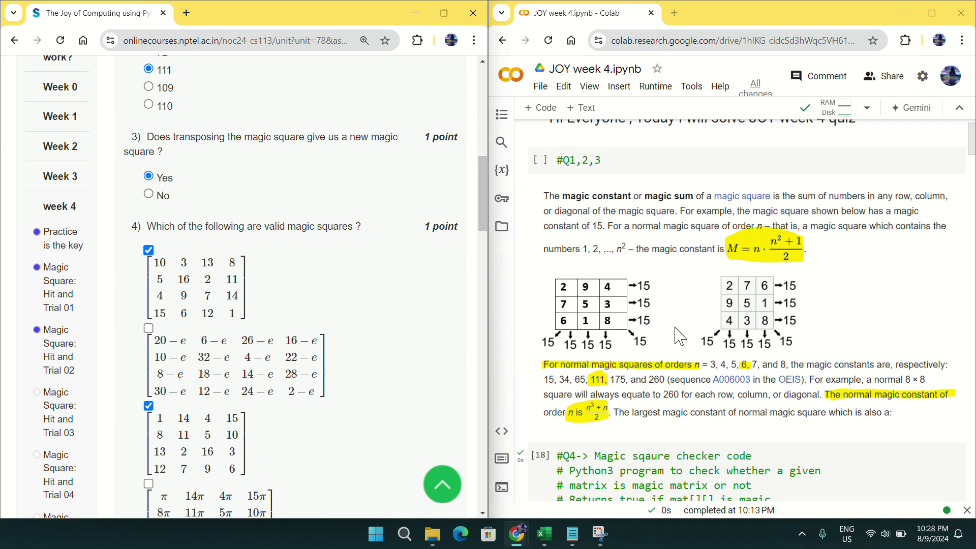
scroll(653, 374, down, 2)
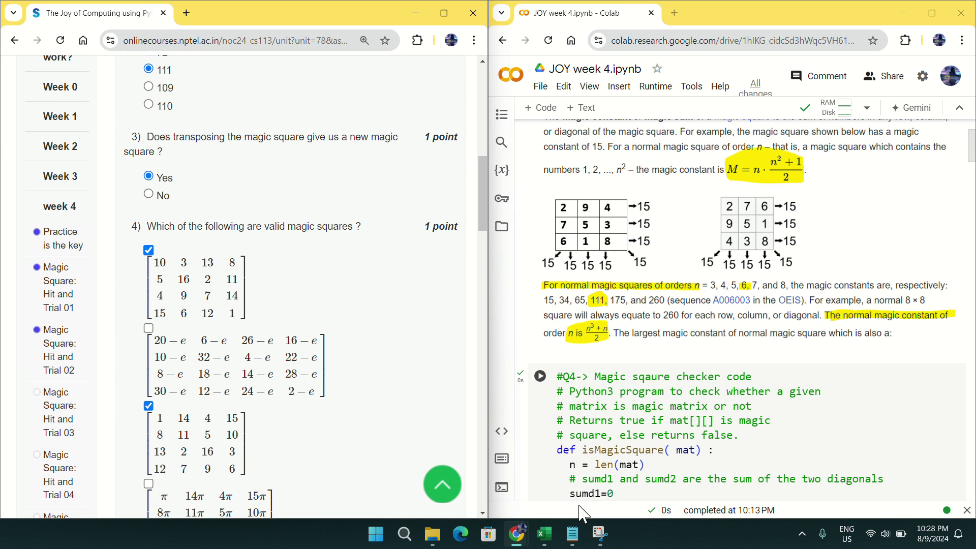
click(573, 536)
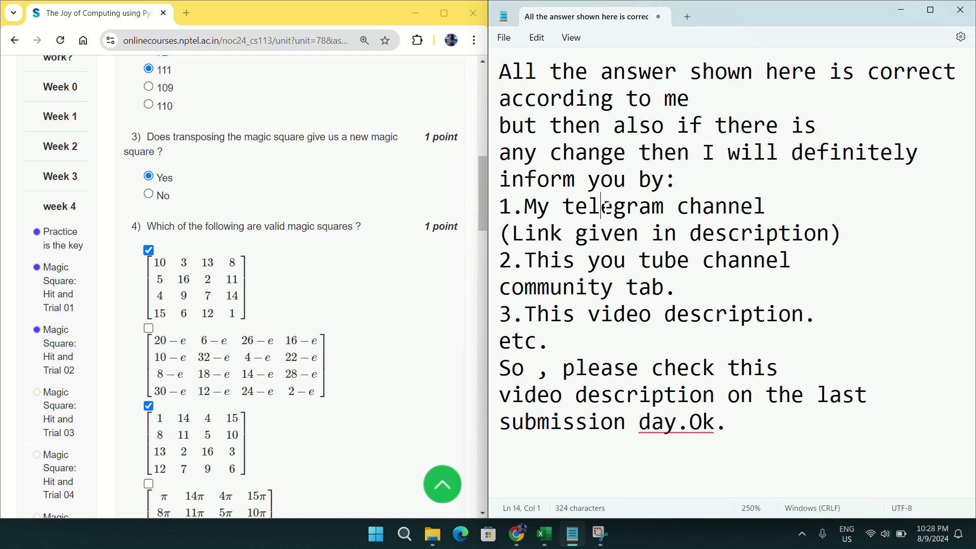
Highlight 'telegram' and 'description' in the disclaimer note, then minimize Notepad to reveal the notebook.
double_click(605, 211)
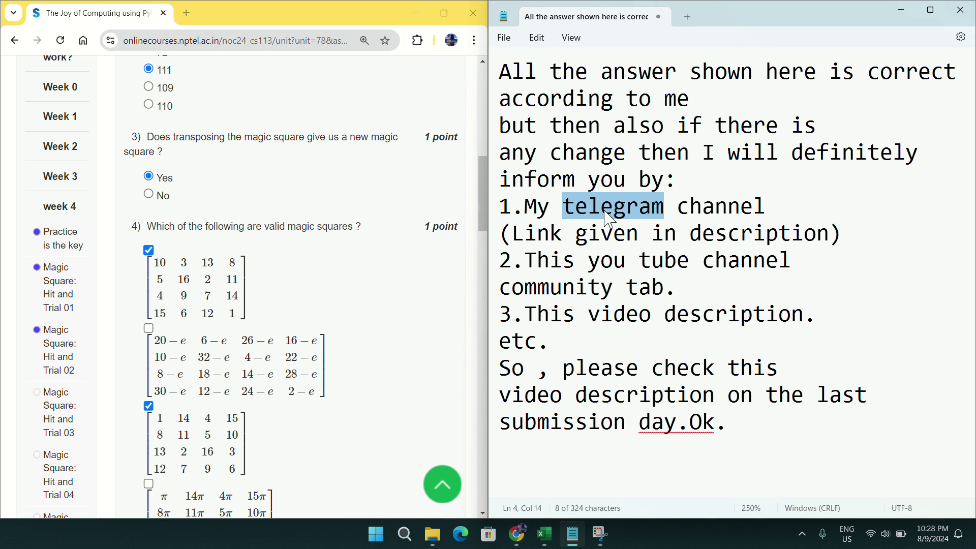
click(660, 264)
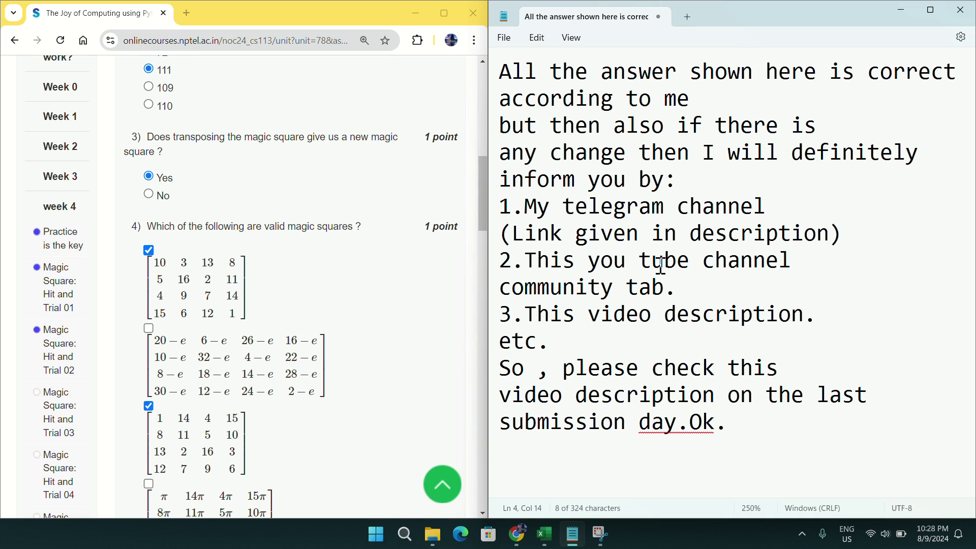
double_click(700, 326)
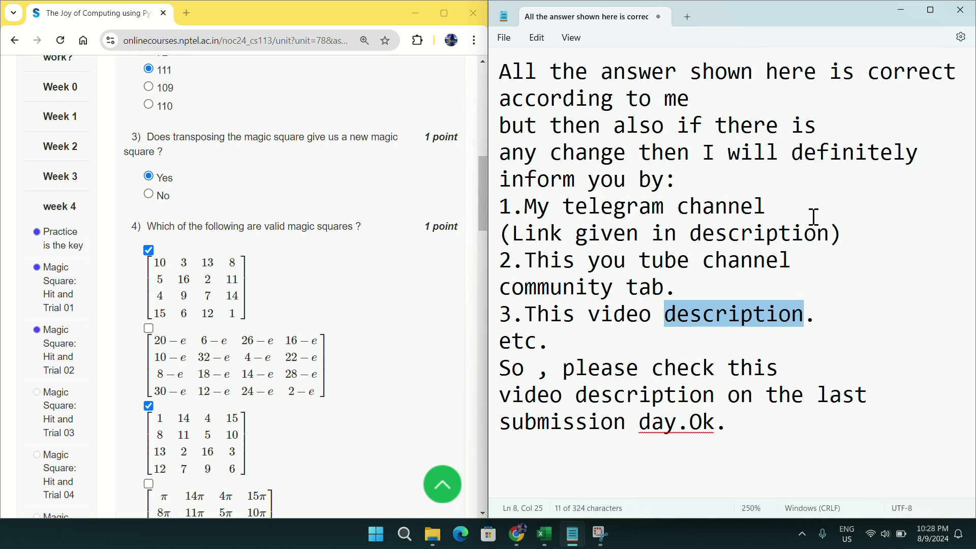
click(901, 11)
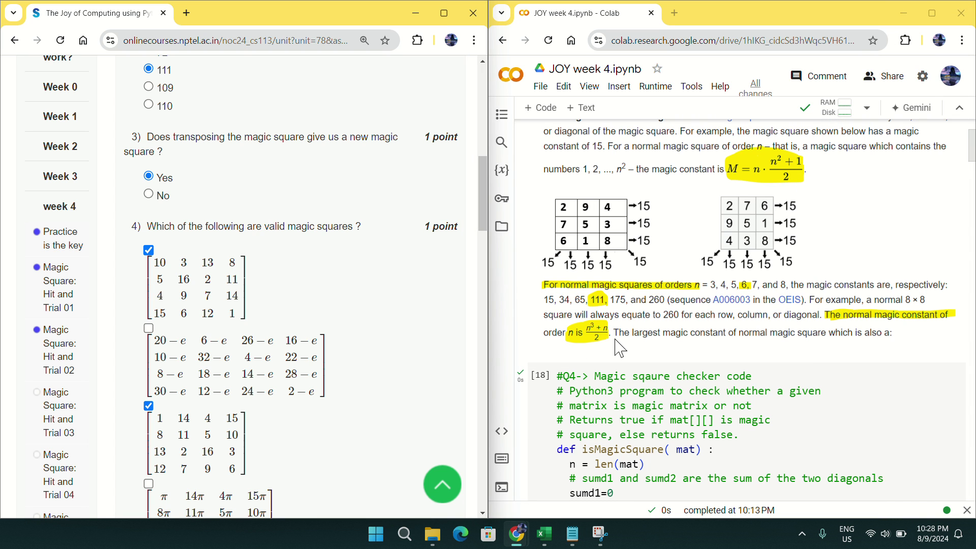
Re-run the Q4 a) isMagicSquare checker cell.
scroll(619, 349, down, 3)
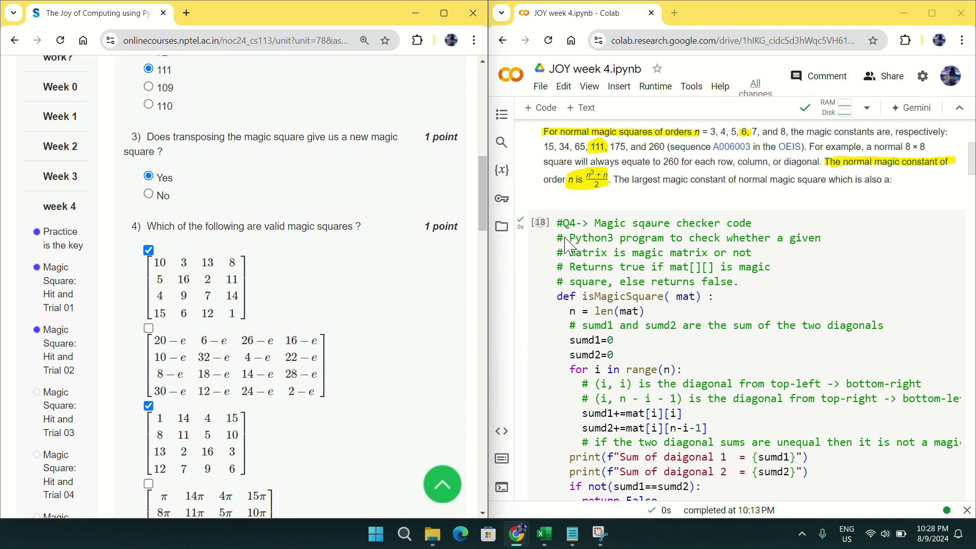
scroll(575, 254, down, 2)
scroll(706, 283, down, 2)
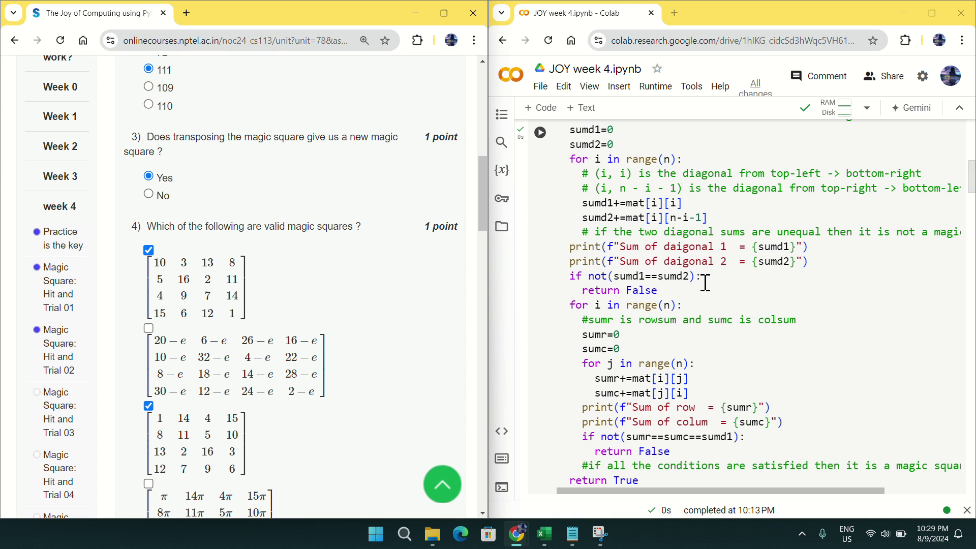
scroll(702, 283, up, 4)
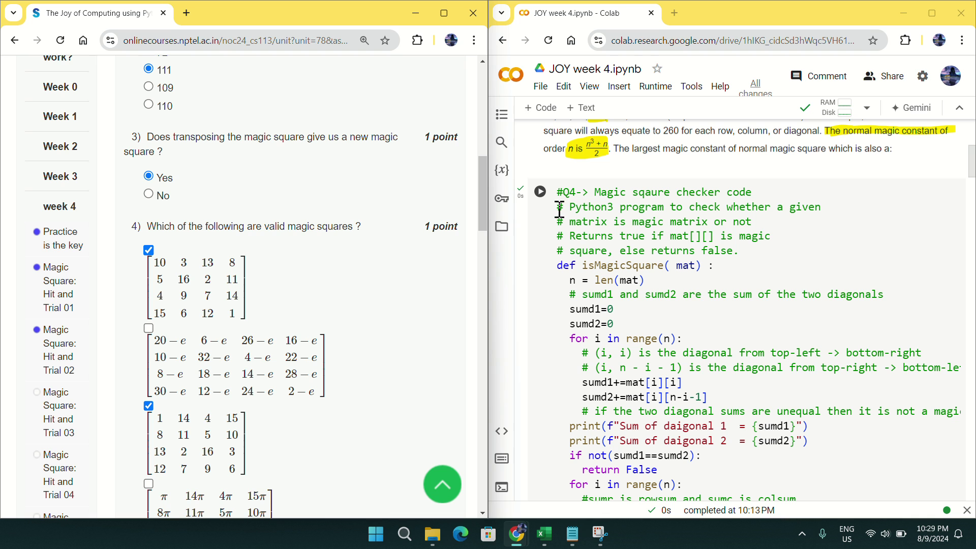
click(541, 200)
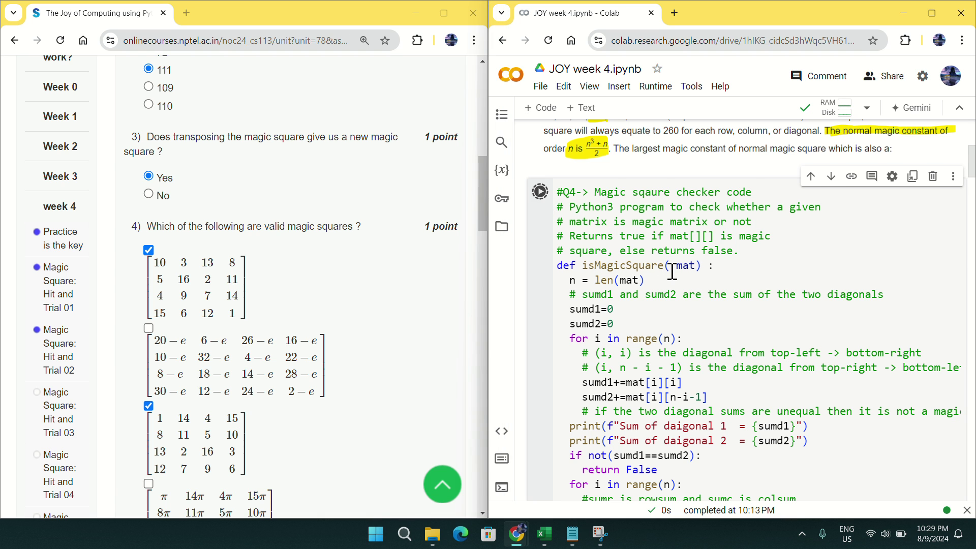
Scroll through the output confirming every row, column and diagonal sums to 34.
scroll(672, 269, down, 3)
scroll(683, 308, down, 4)
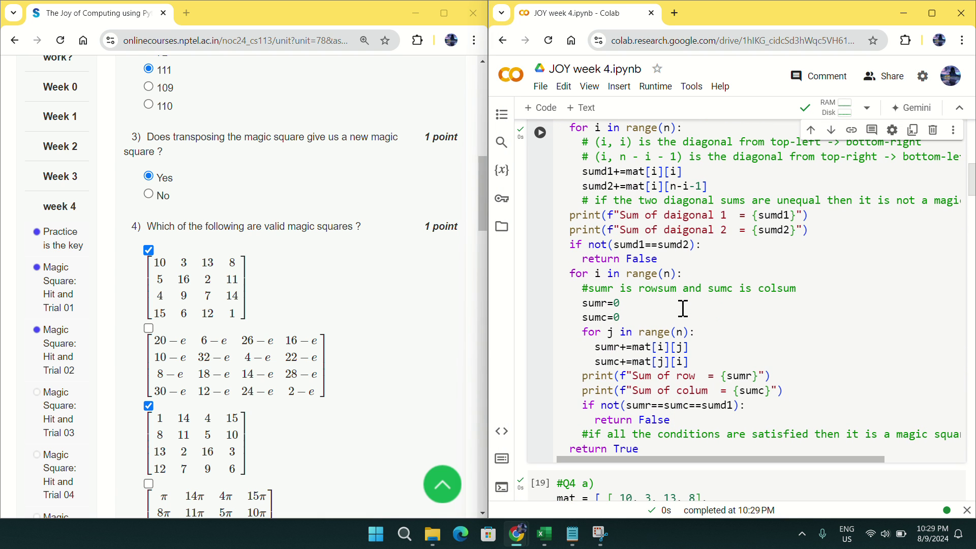
scroll(626, 393, down, 1)
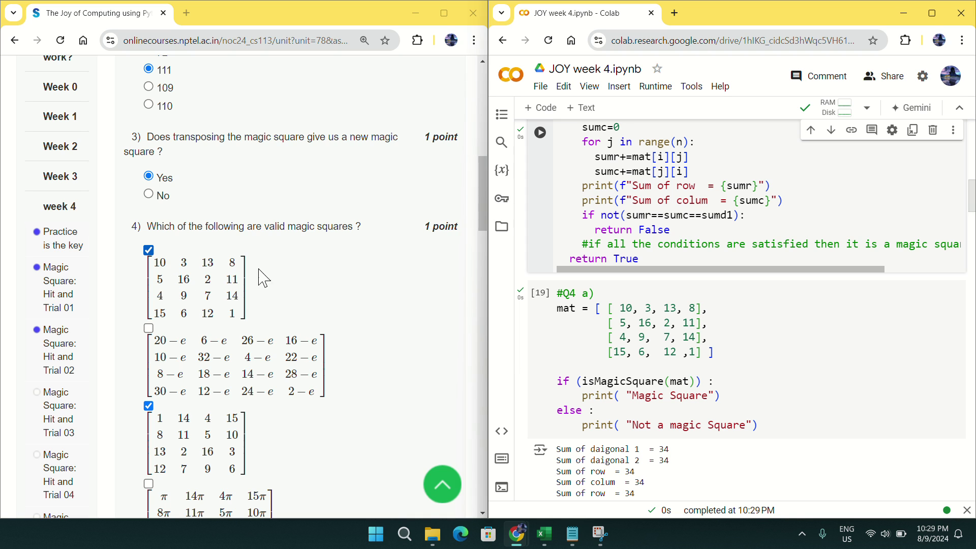
scroll(584, 322, down, 1)
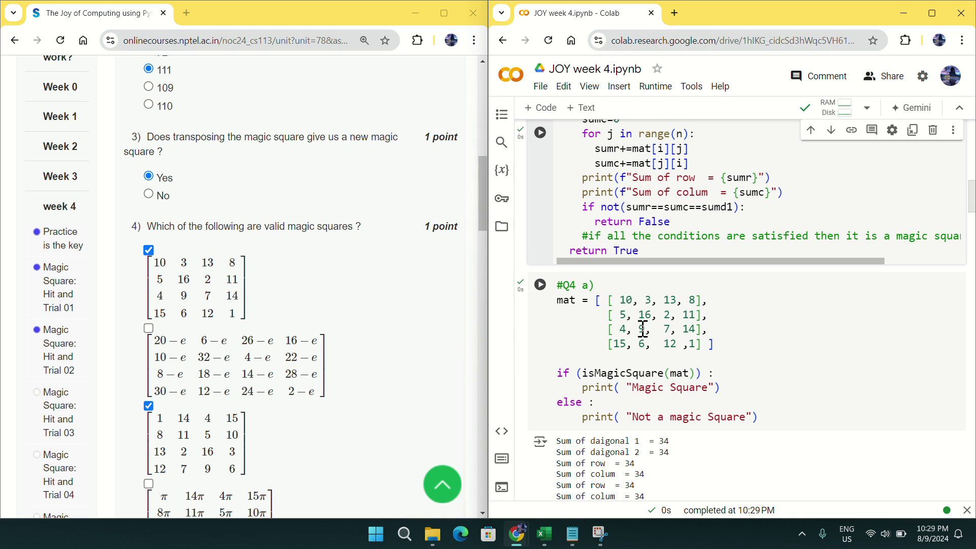
scroll(667, 360, down, 1)
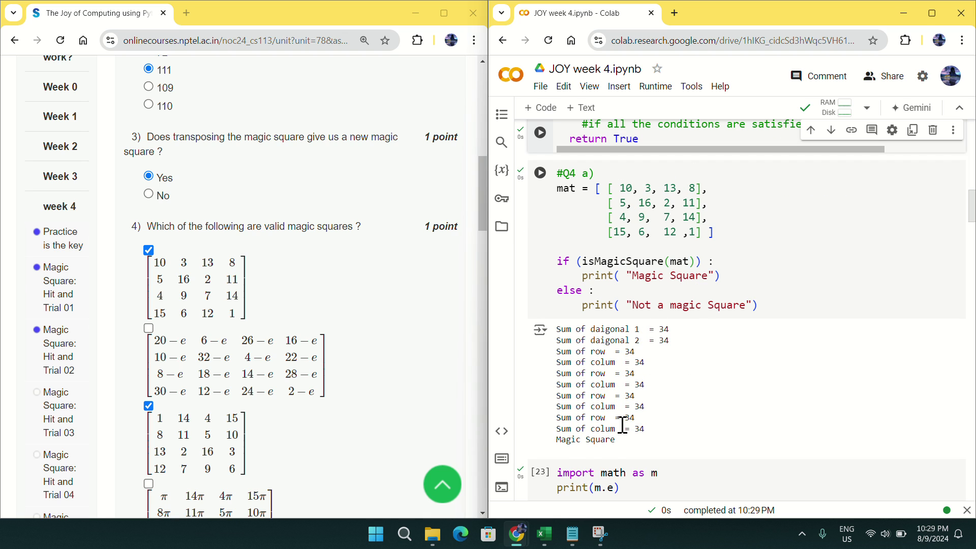
scroll(623, 425, down, 1)
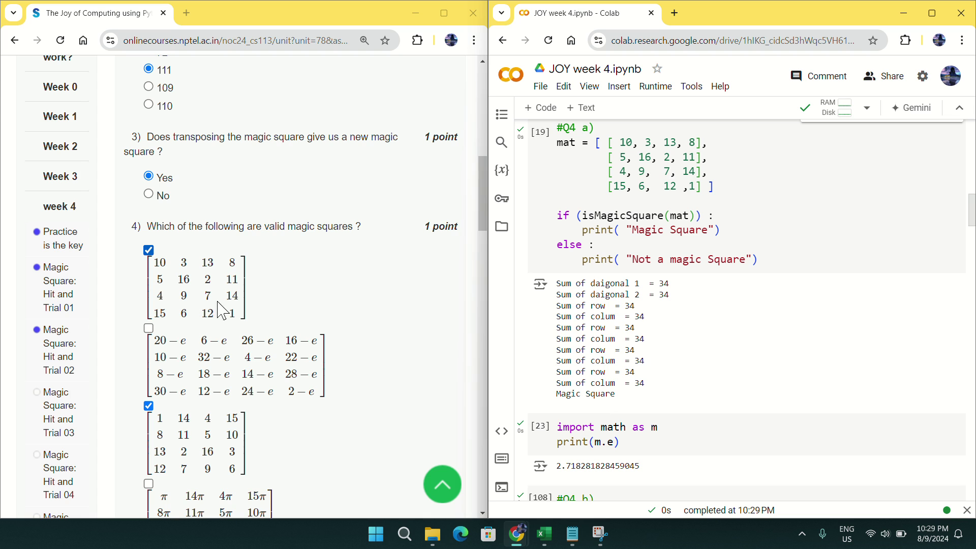
scroll(584, 336, down, 1)
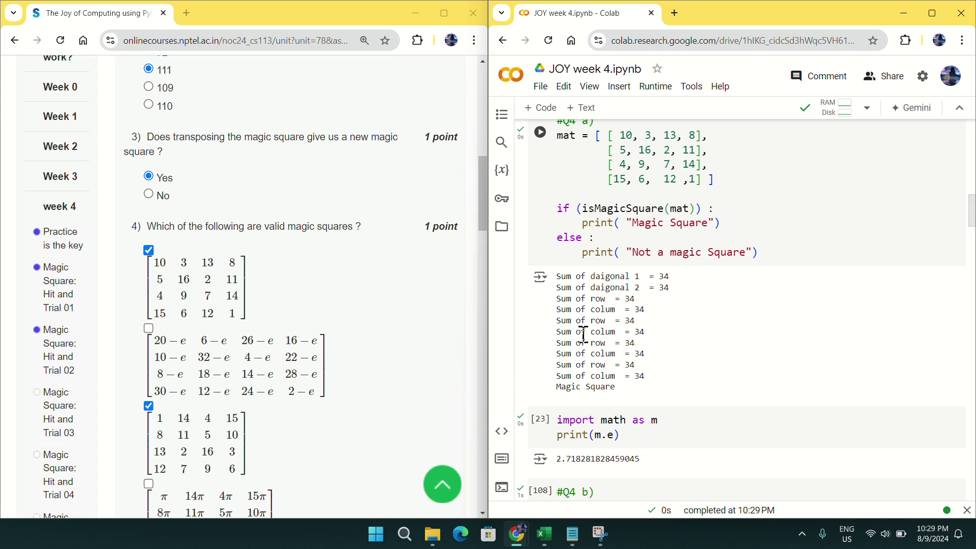
scroll(584, 336, down, 1)
scroll(300, 367, down, 1)
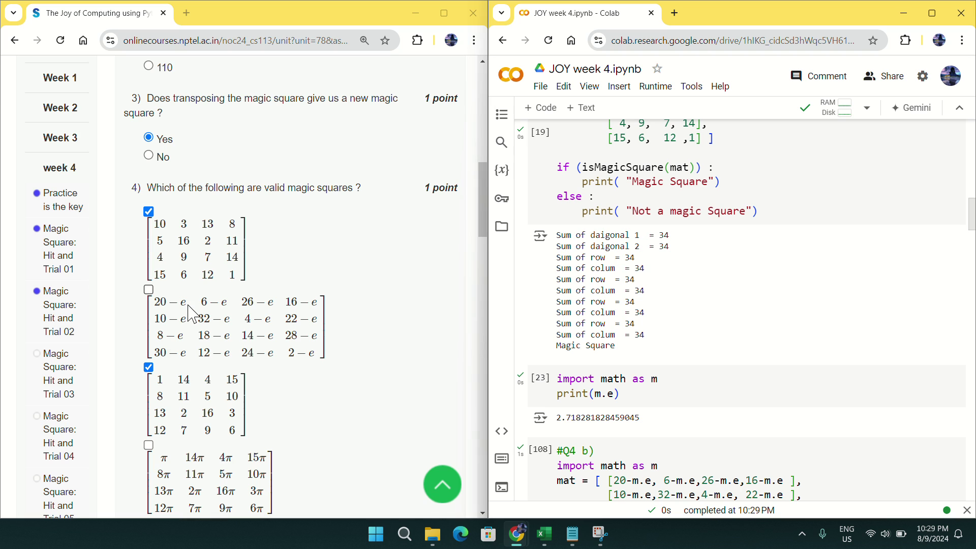
scroll(661, 377, down, 1)
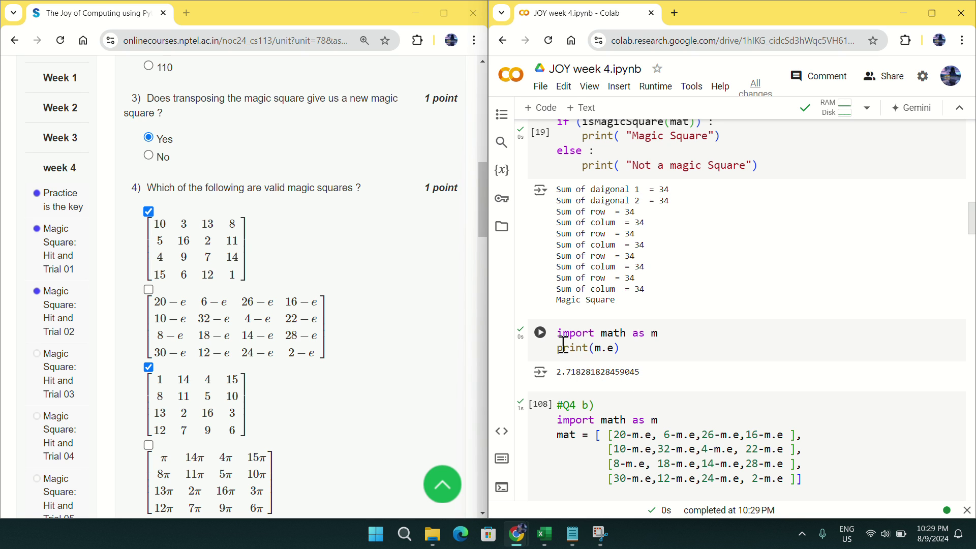
Rerun the print(m.e) cell and view Q4 b)'s unequal diagonal sums near 57.1269: Not a magic Square.
click(590, 348)
scroll(615, 353, down, 1)
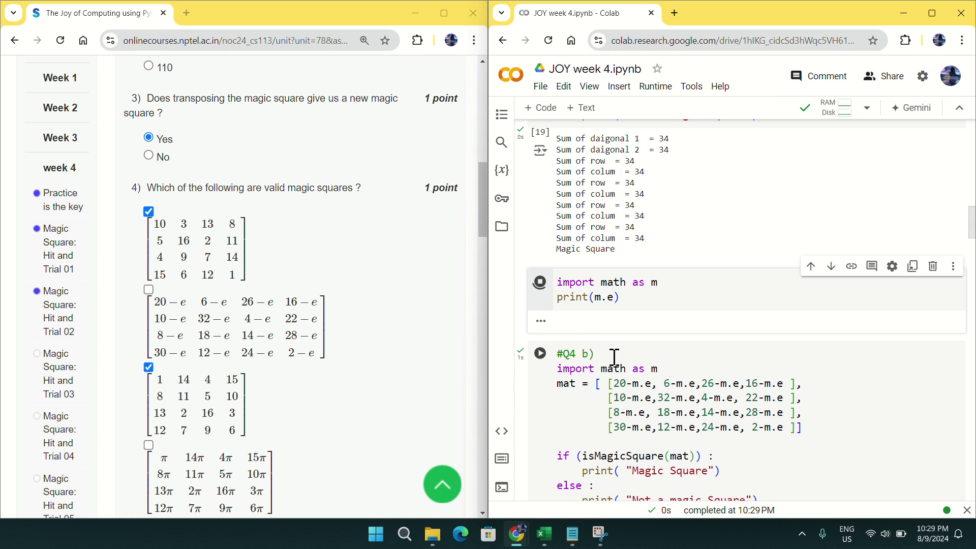
scroll(616, 317, down, 3)
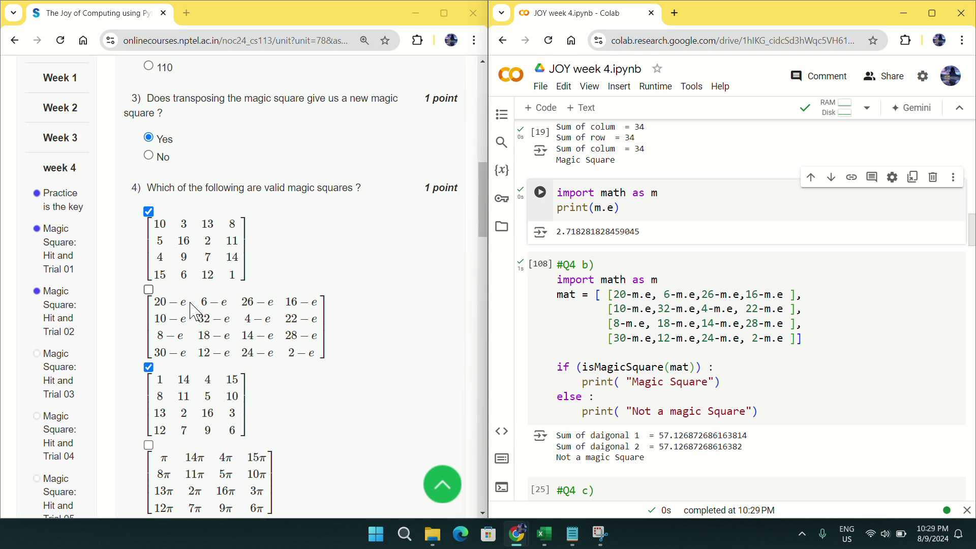
scroll(558, 287, down, 1)
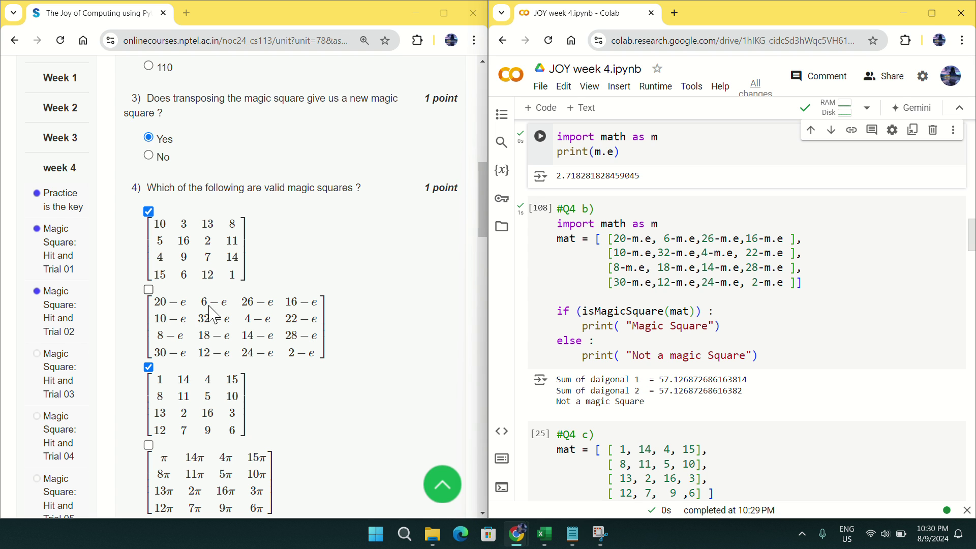
scroll(224, 313, down, 1)
scroll(586, 347, down, 2)
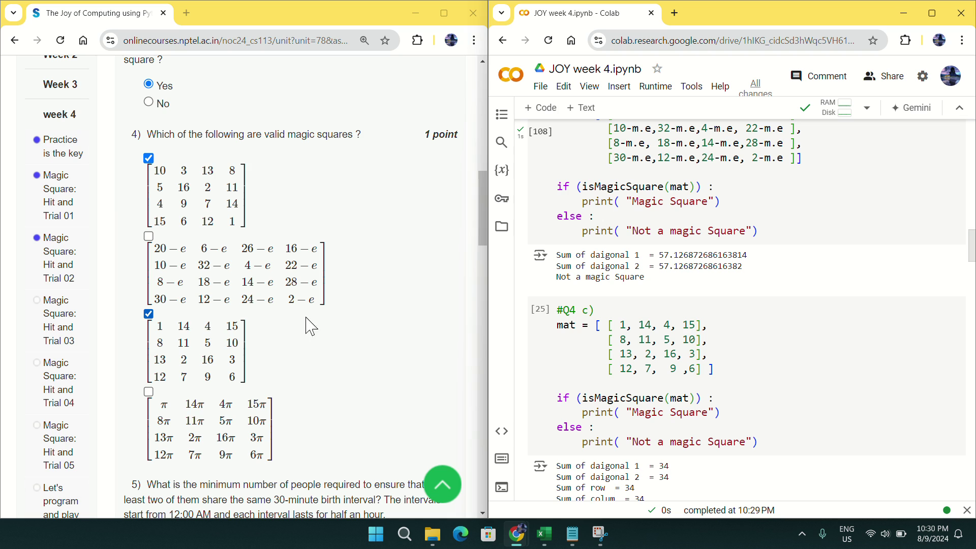
scroll(604, 345, down, 1)
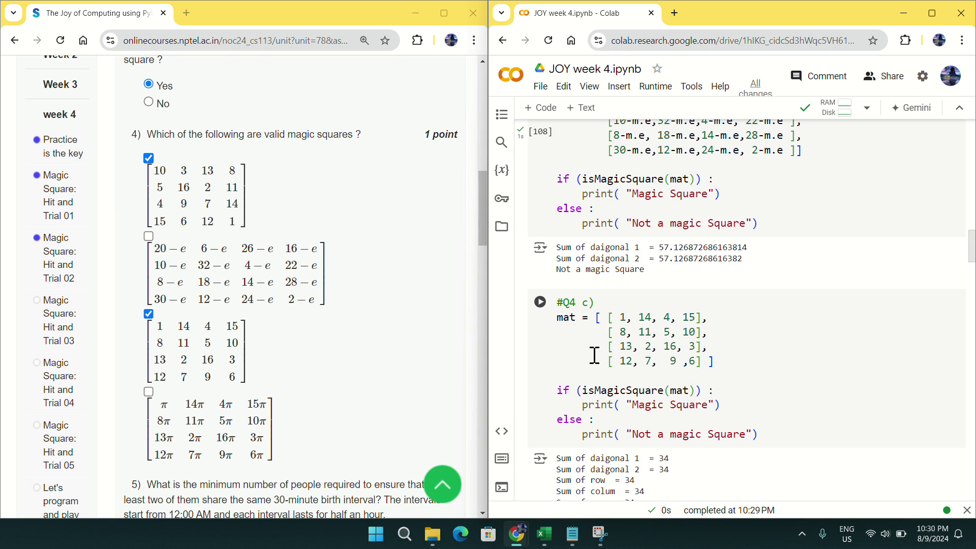
scroll(569, 325, down, 1)
Rerun Q4 c): the 1–16 matrix is magic, the π matrix's diagonals (106.81415…) differ.
click(540, 279)
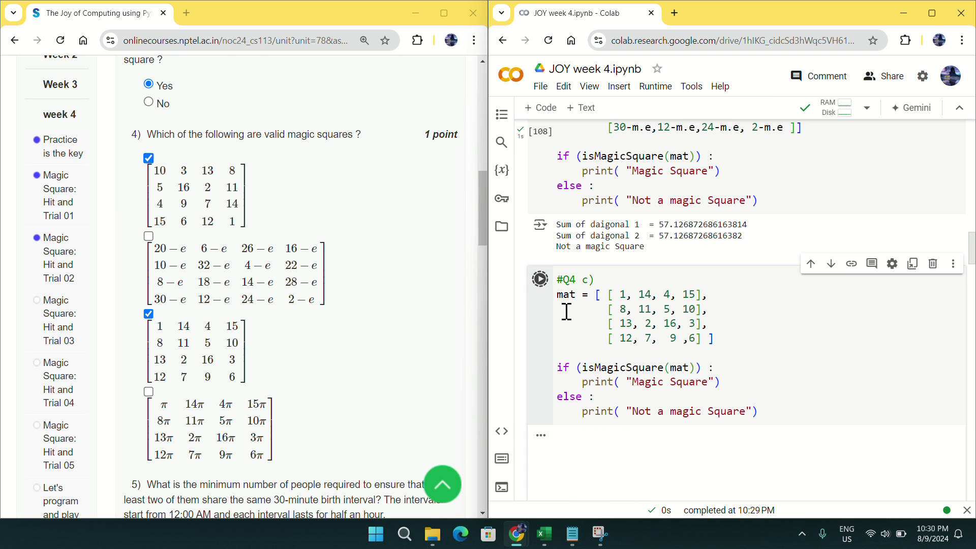
scroll(581, 329, down, 2)
scroll(582, 331, down, 1)
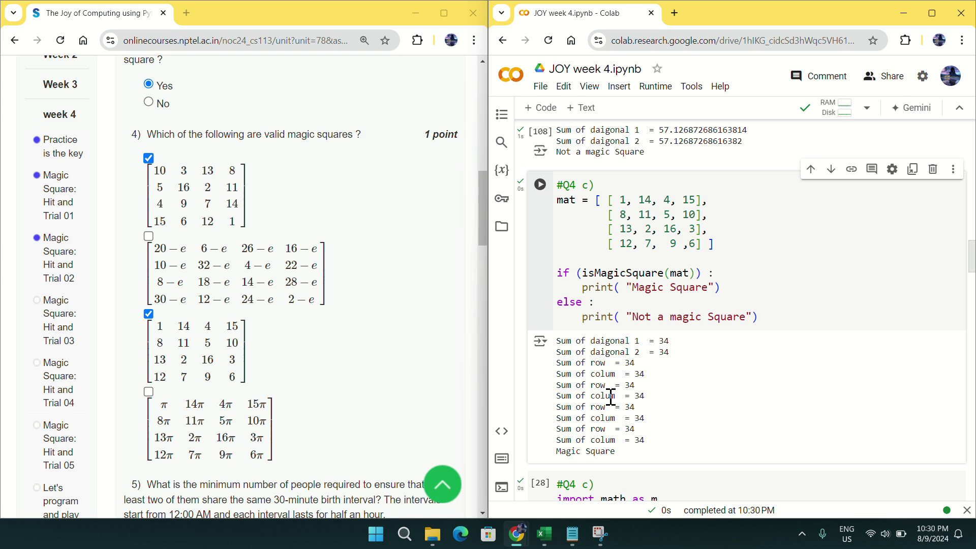
scroll(611, 397, down, 2)
scroll(355, 381, down, 1)
scroll(652, 359, down, 1)
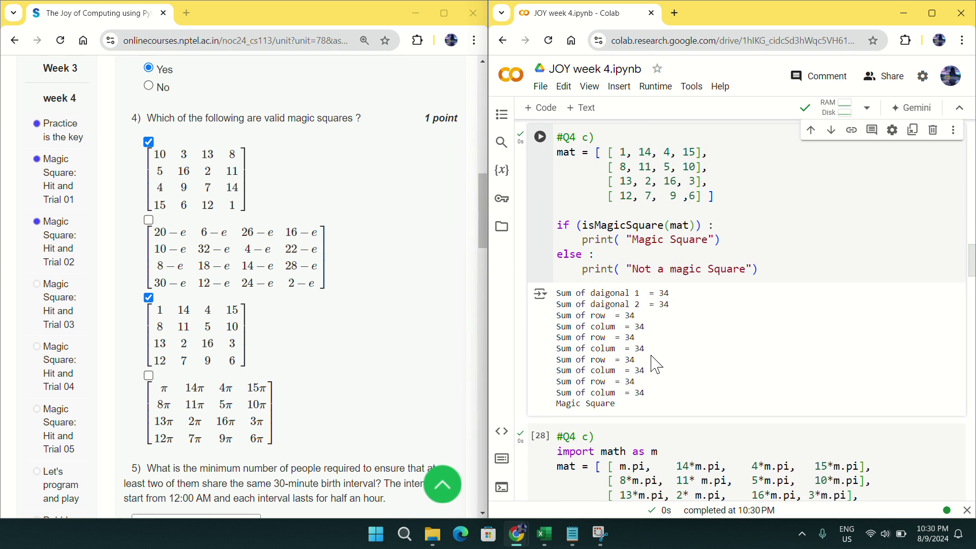
scroll(656, 363, down, 3)
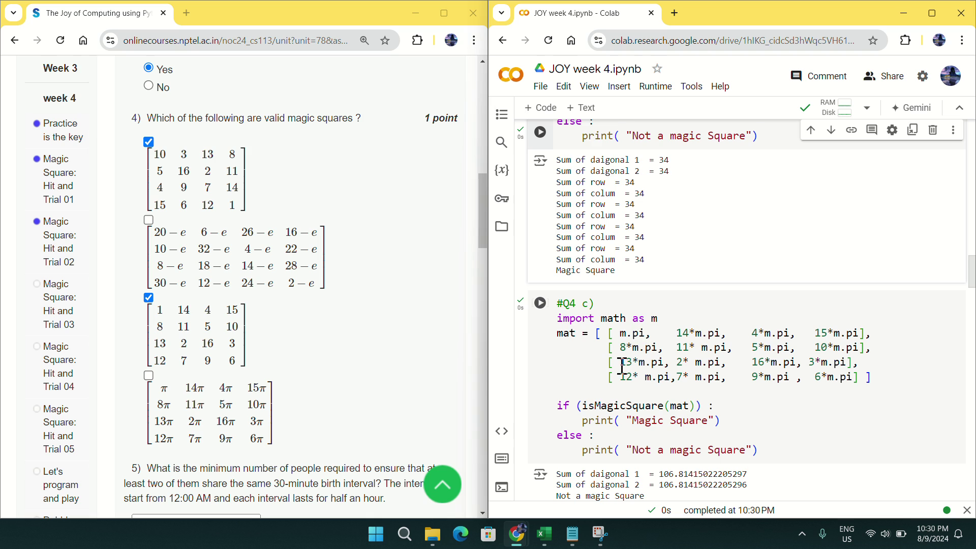
scroll(621, 371, down, 1)
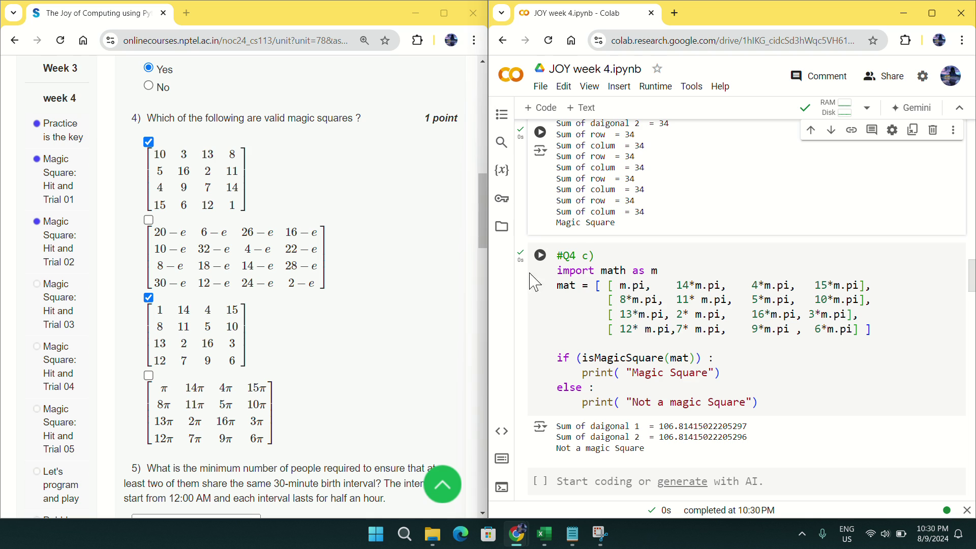
scroll(574, 328, down, 1)
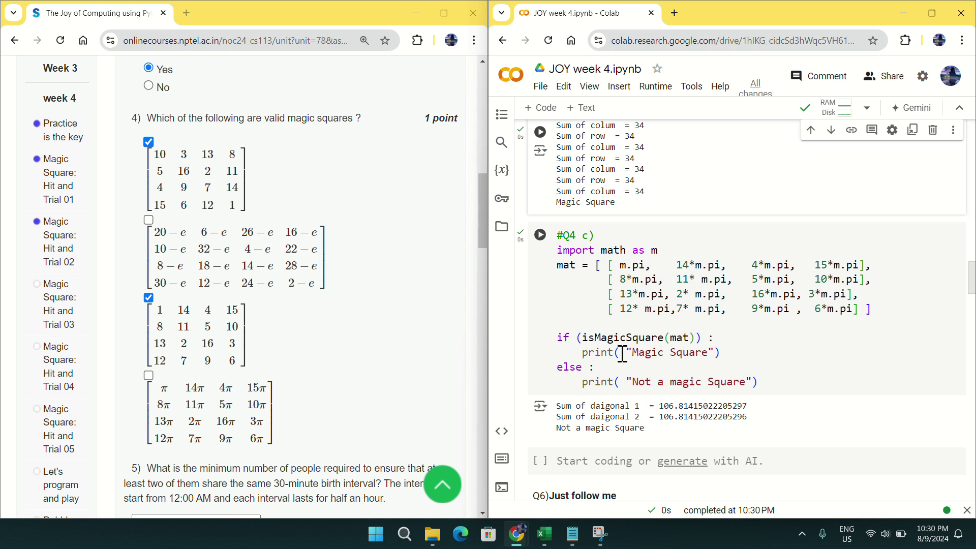
Scroll to the Q6 note explaining a day holds 48 thirty-minute intervals.
scroll(394, 384, down, 3)
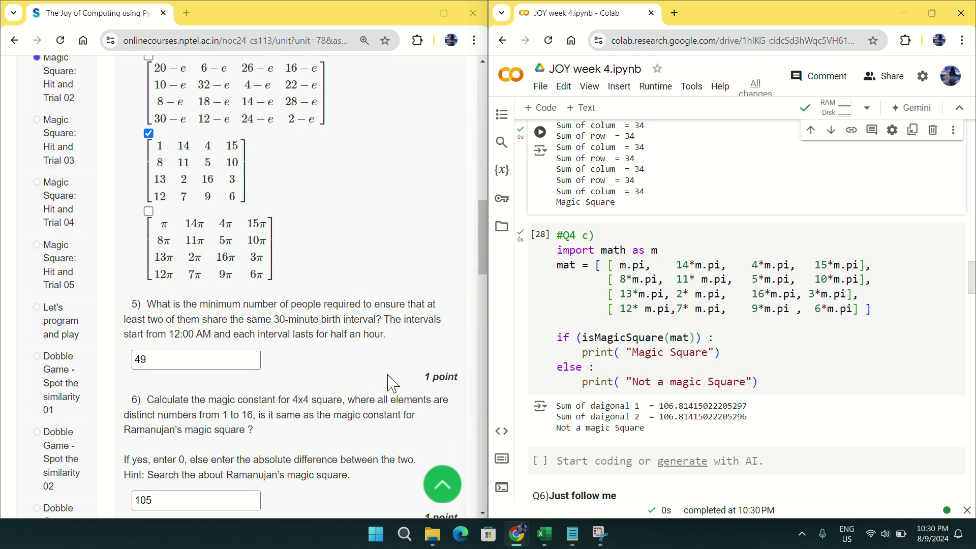
scroll(656, 381, down, 2)
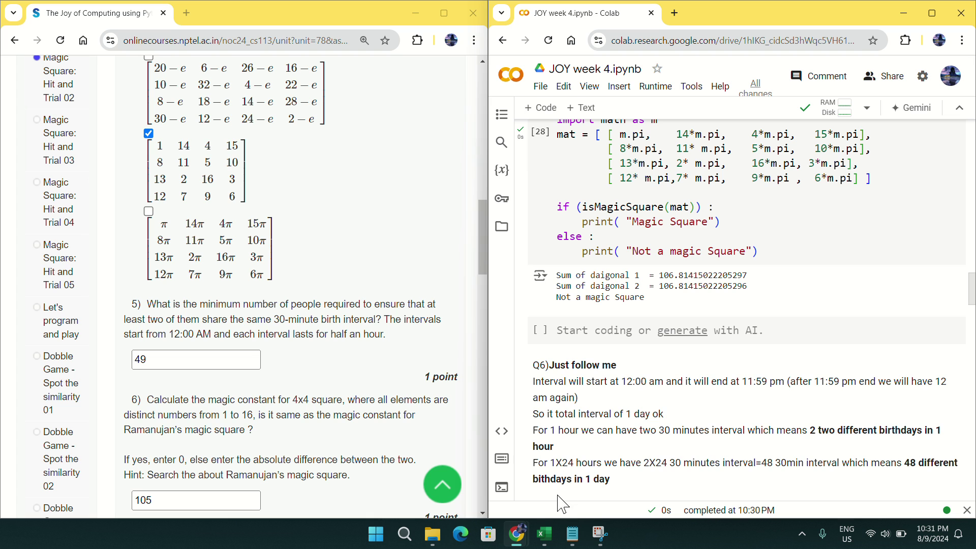
Switch to student_birthdays.csv and step through birth times from 12:00 AM to 6:00 AM.
click(544, 533)
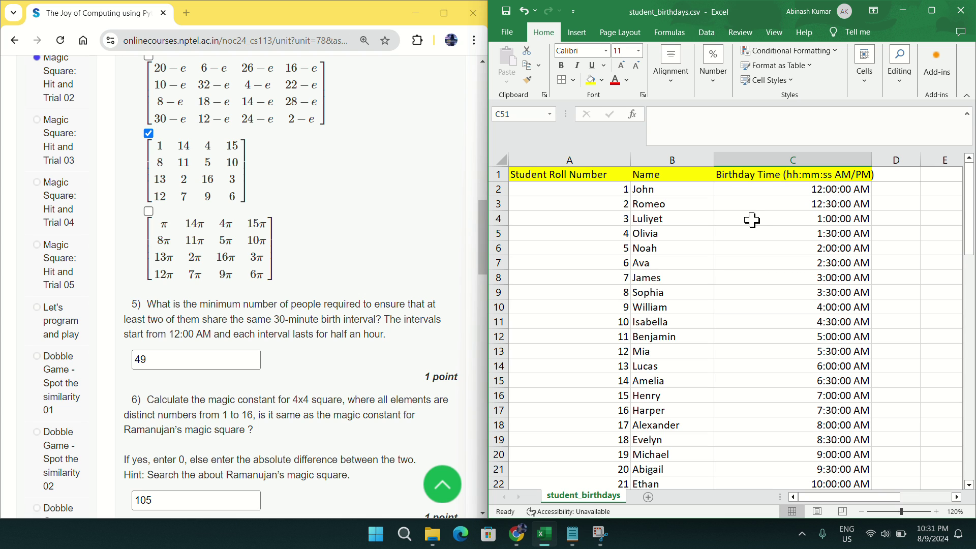
click(757, 190)
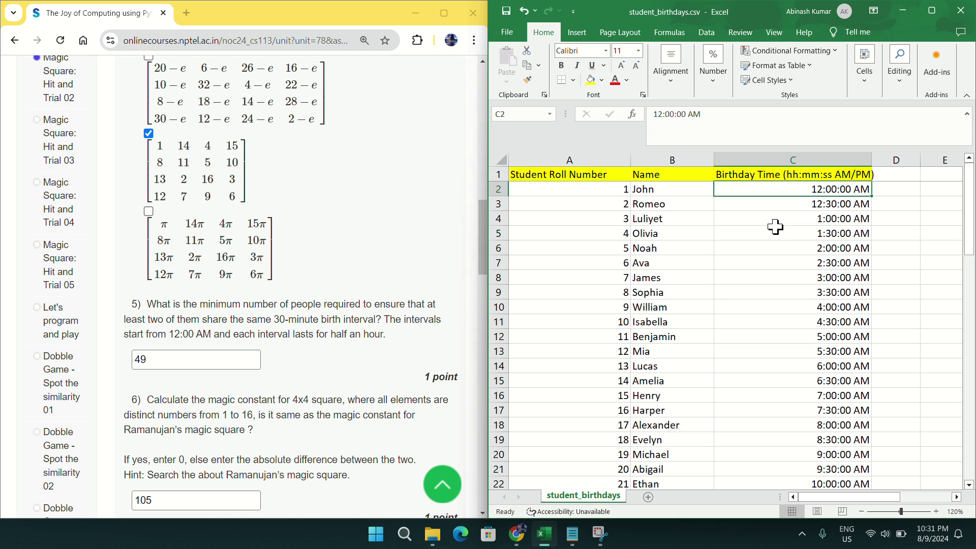
click(775, 223)
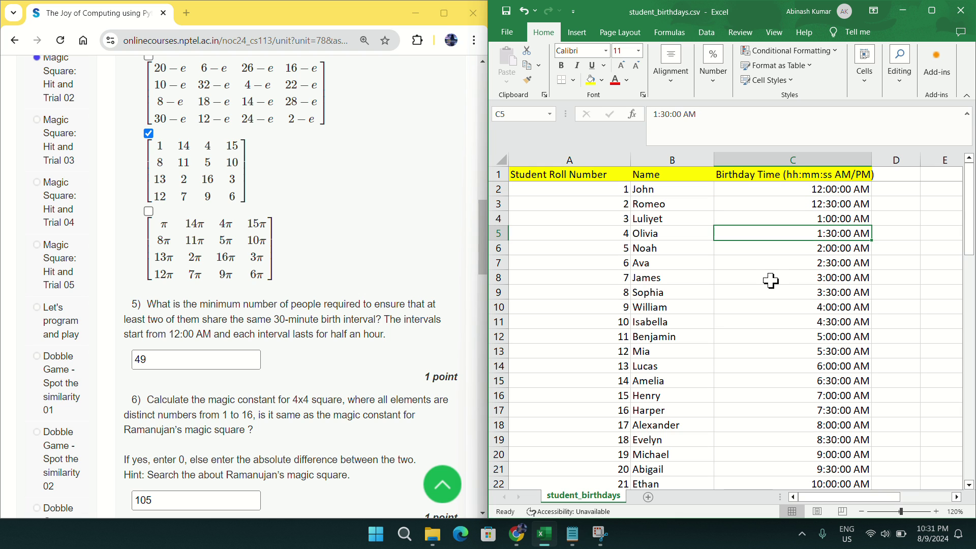
click(773, 278)
click(776, 299)
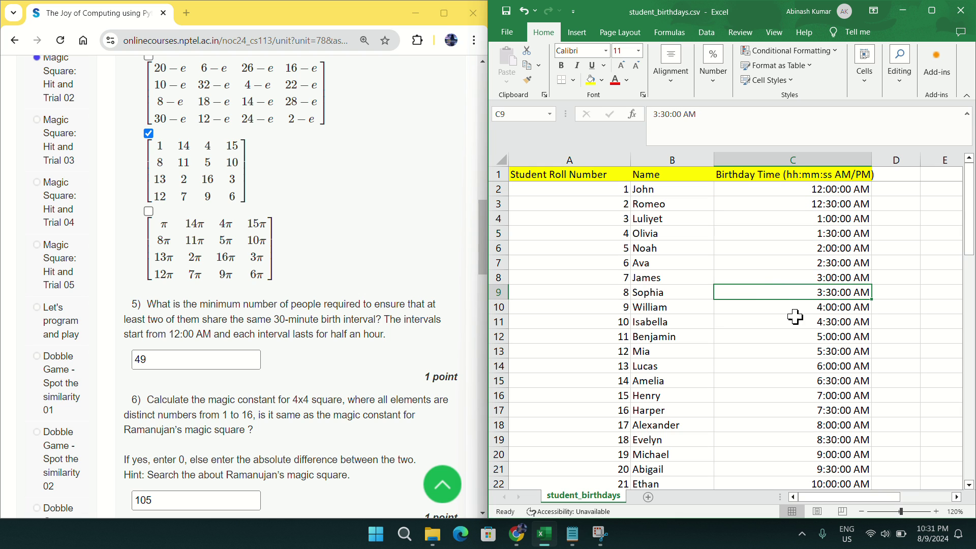
click(771, 334)
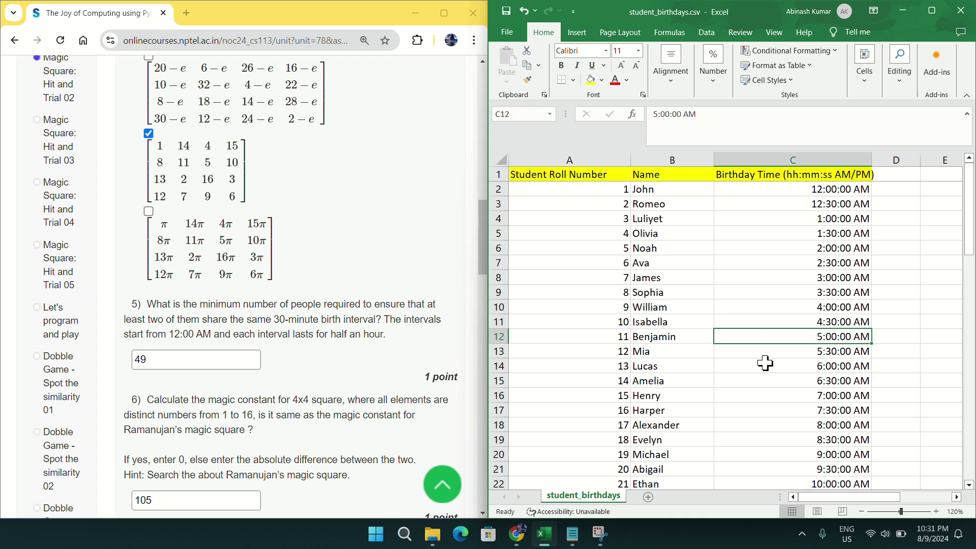
click(765, 363)
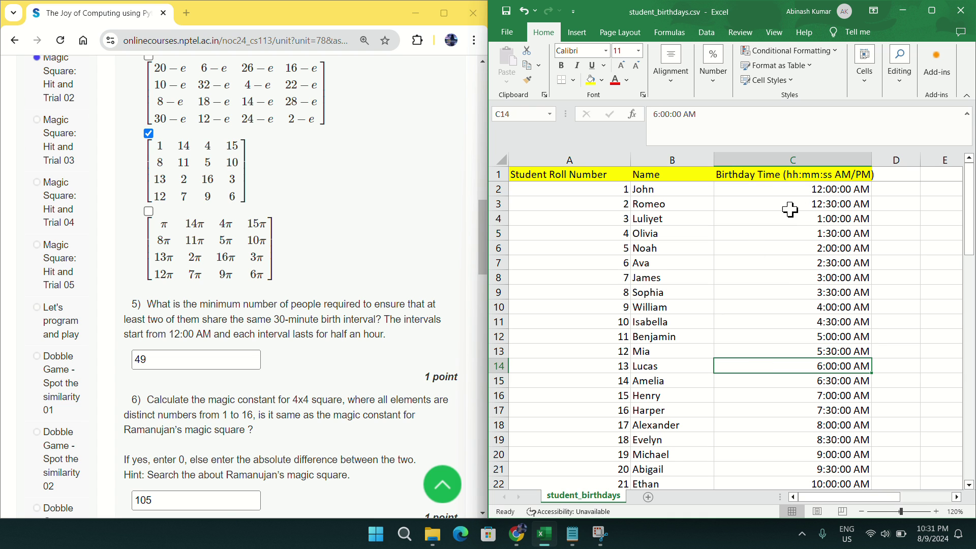
Scroll column C down to row 50, where the 49th student's time reads '?'.
scroll(815, 263, down, 2)
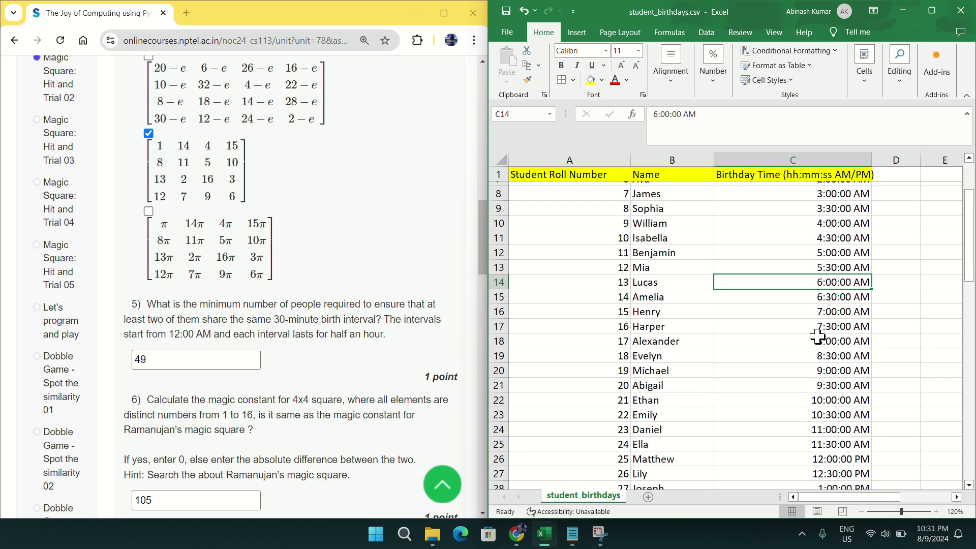
scroll(818, 334, down, 2)
scroll(811, 375, up, 4)
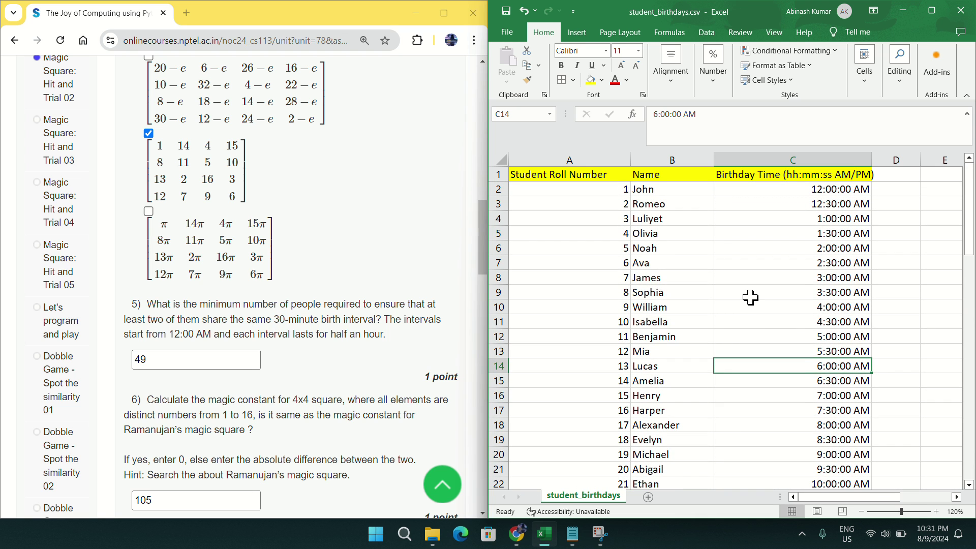
scroll(750, 299, up, 2)
scroll(764, 326, down, 9)
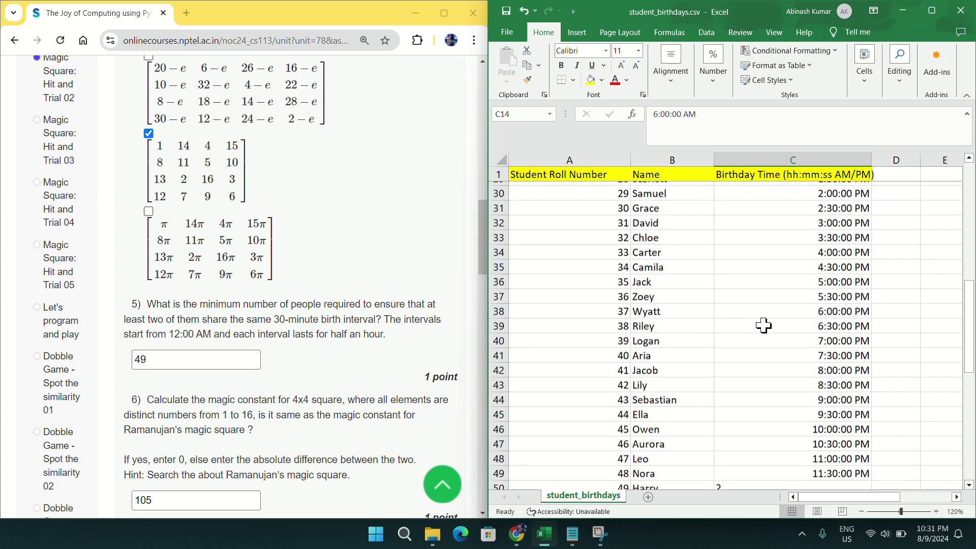
scroll(763, 326, up, 3)
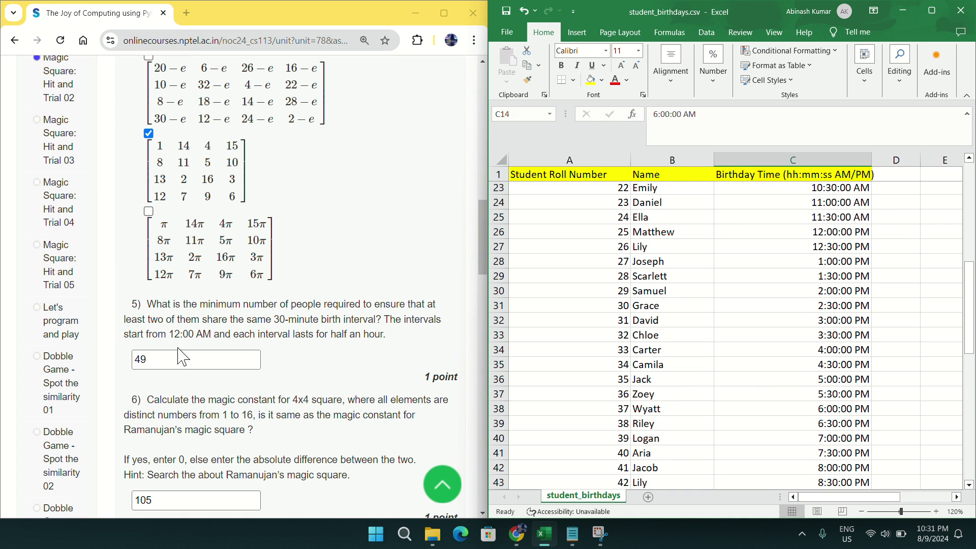
scroll(701, 379, up, 7)
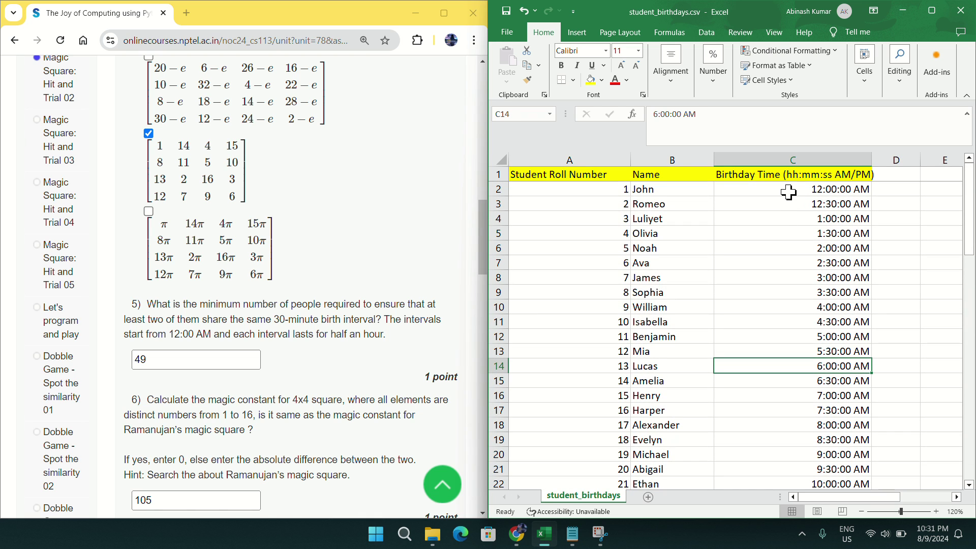
click(789, 191)
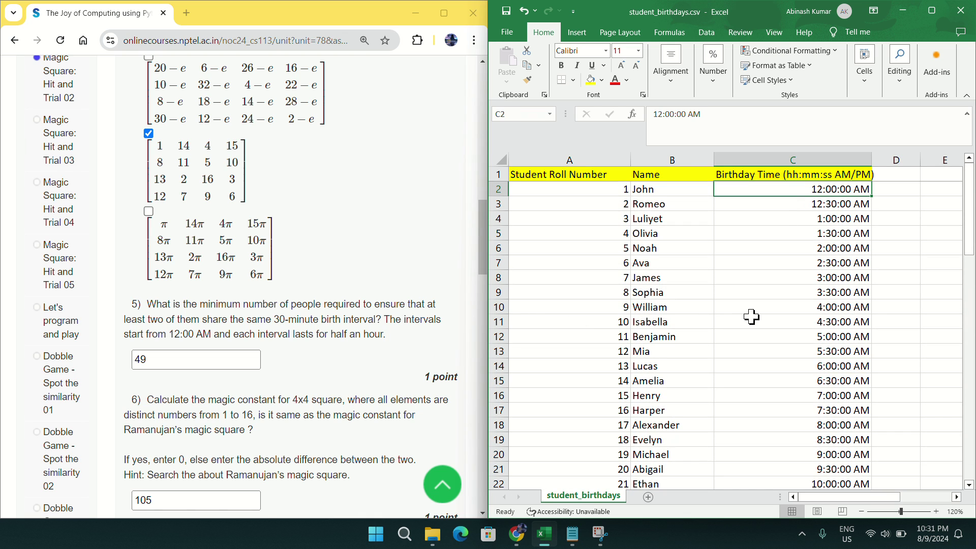
scroll(729, 310, down, 9)
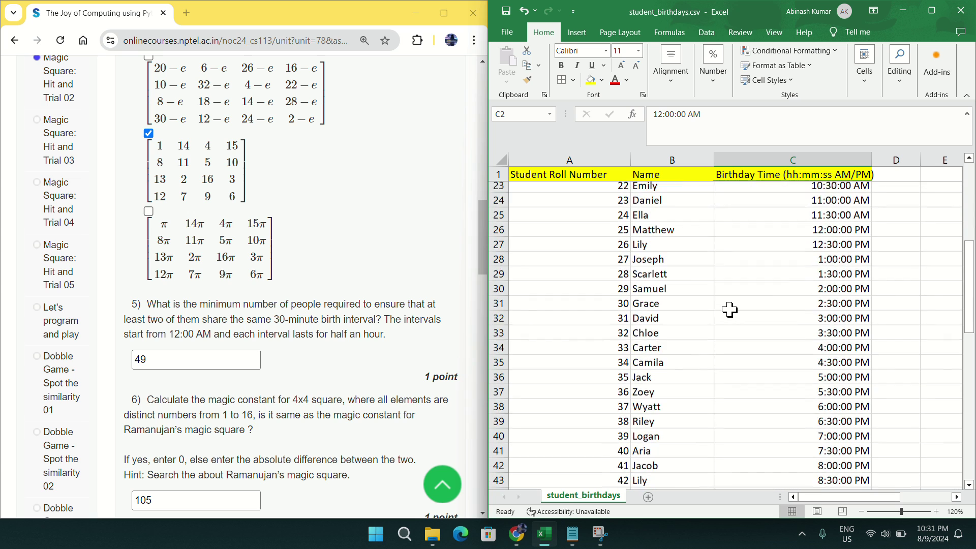
scroll(760, 331, down, 3)
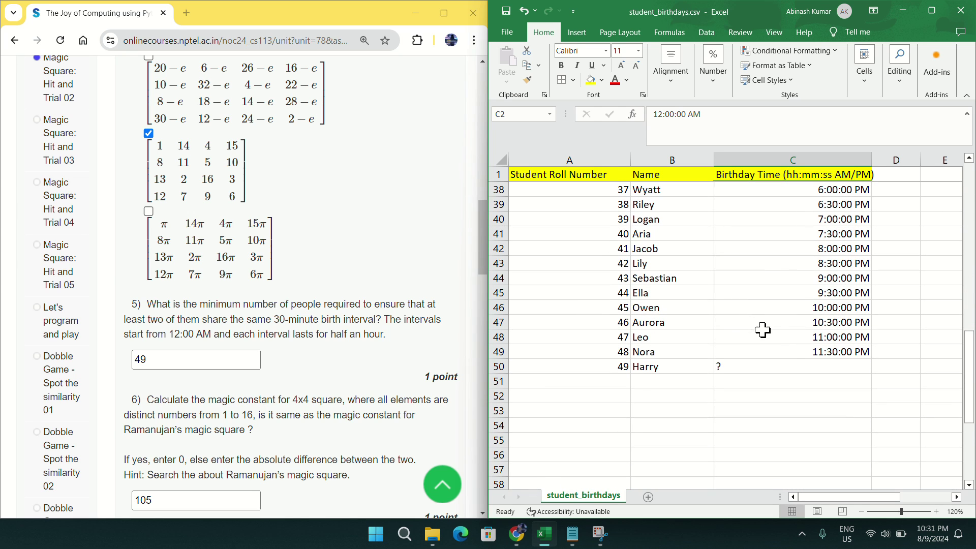
click(787, 353)
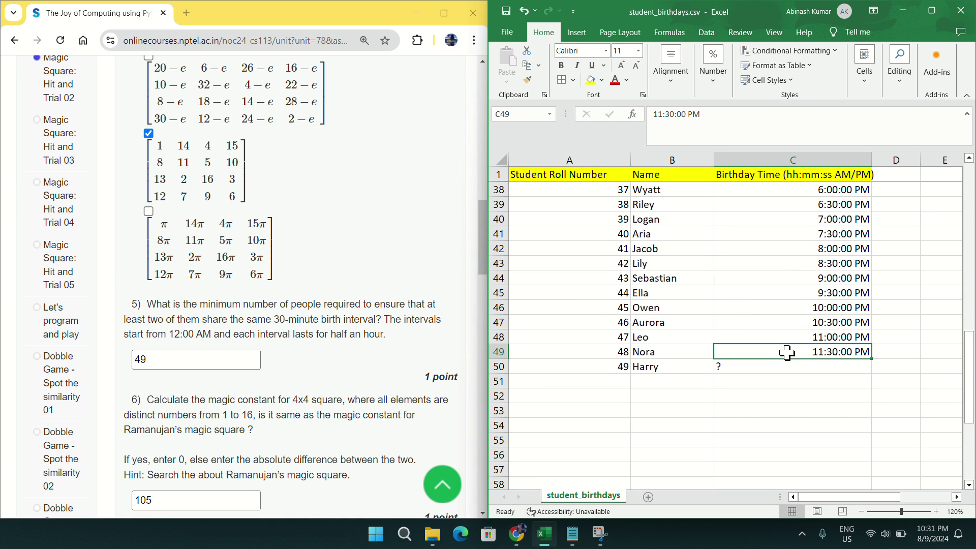
click(797, 370)
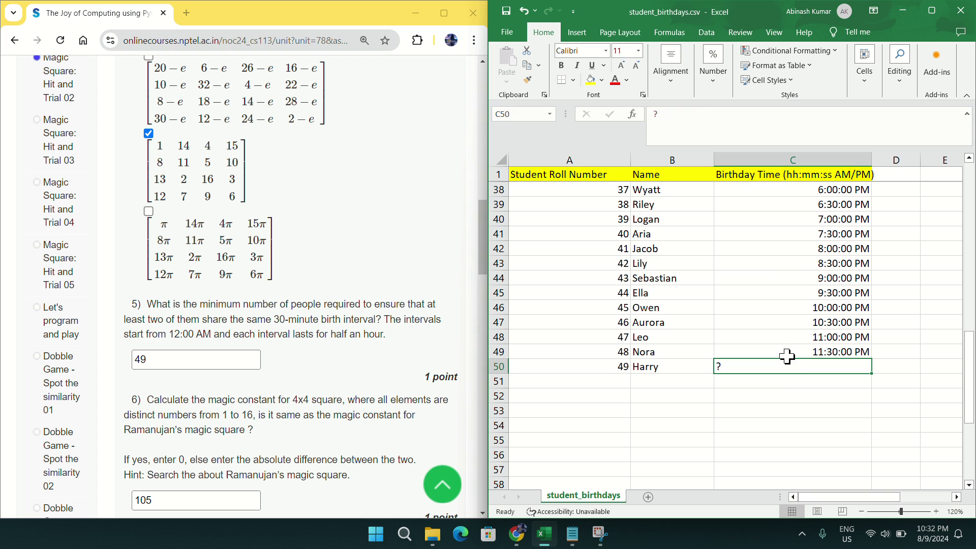
click(787, 353)
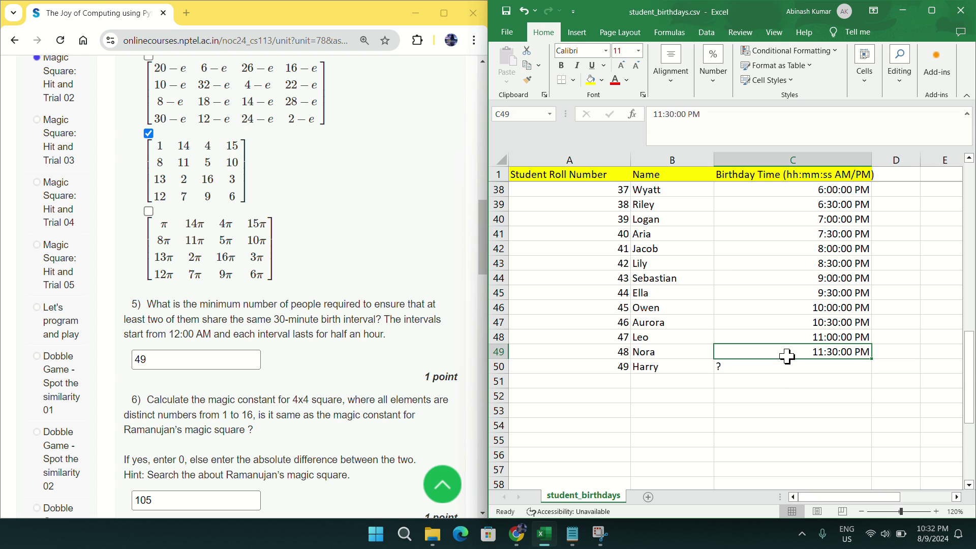
scroll(786, 254, up, 12)
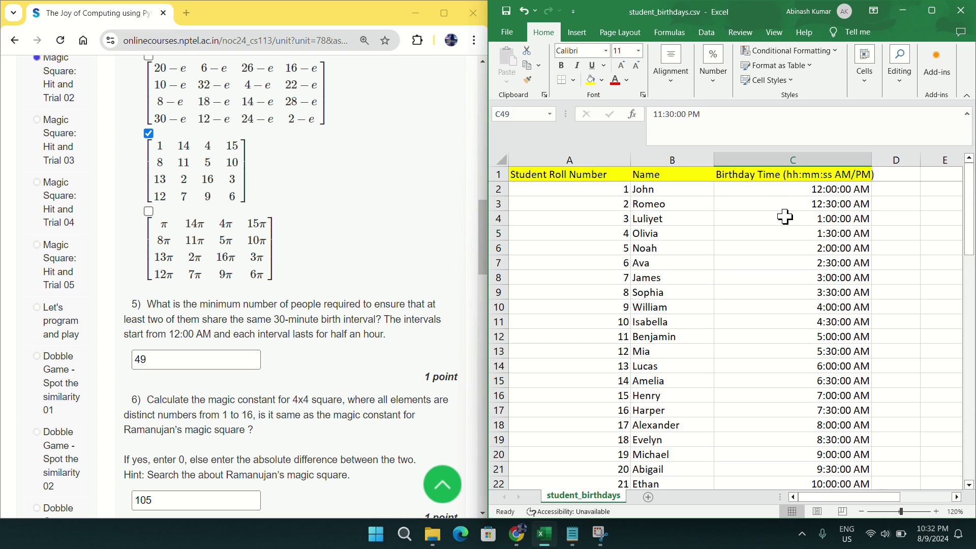
click(781, 192)
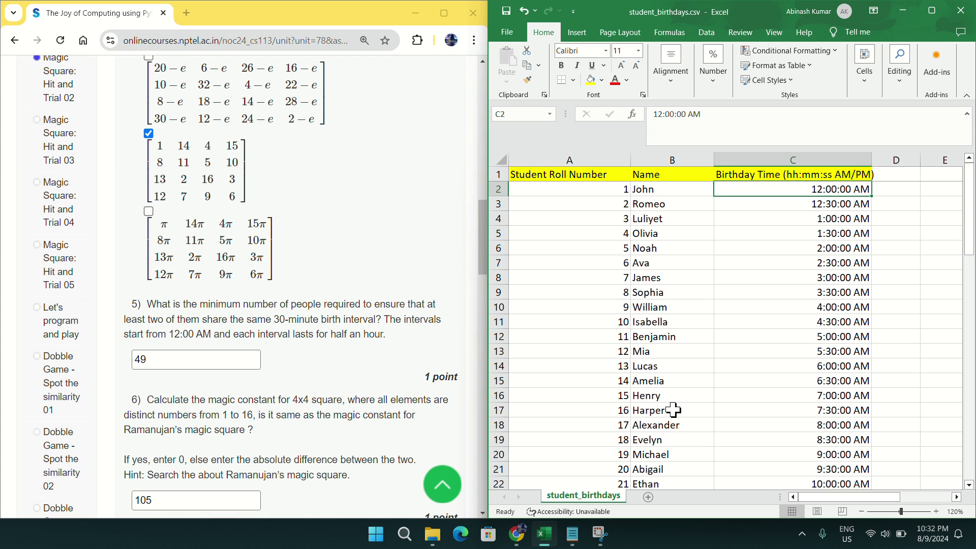
scroll(682, 410, down, 8)
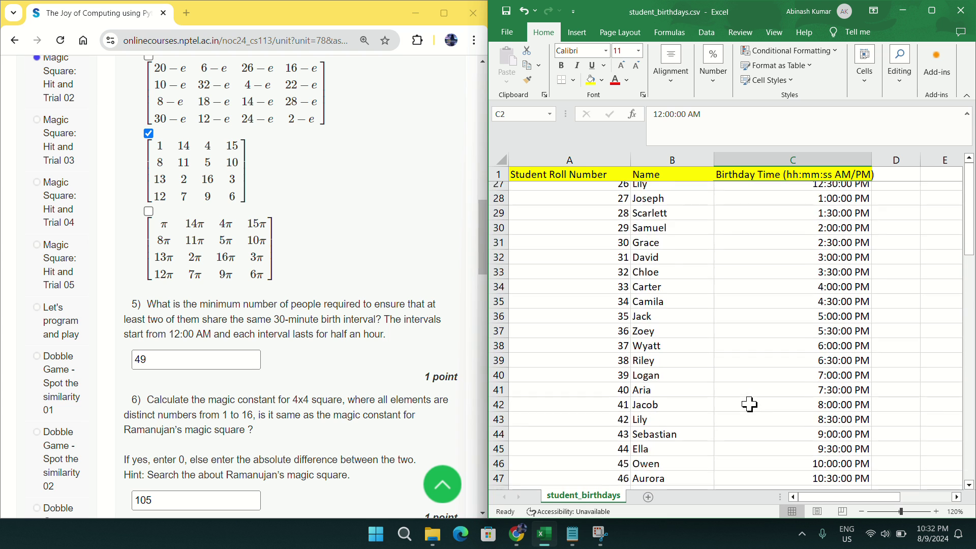
scroll(750, 405, up, 8)
scroll(767, 292, up, 1)
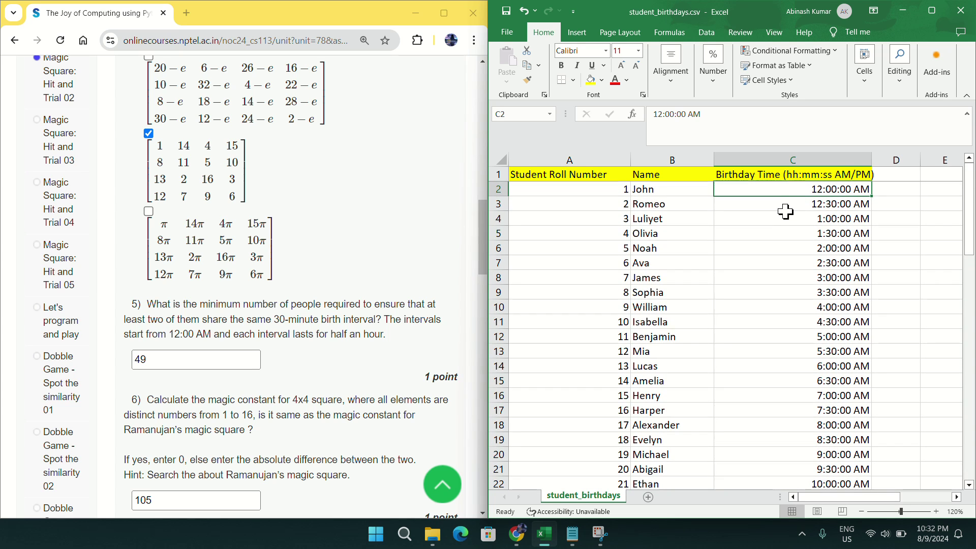
scroll(785, 210, down, 12)
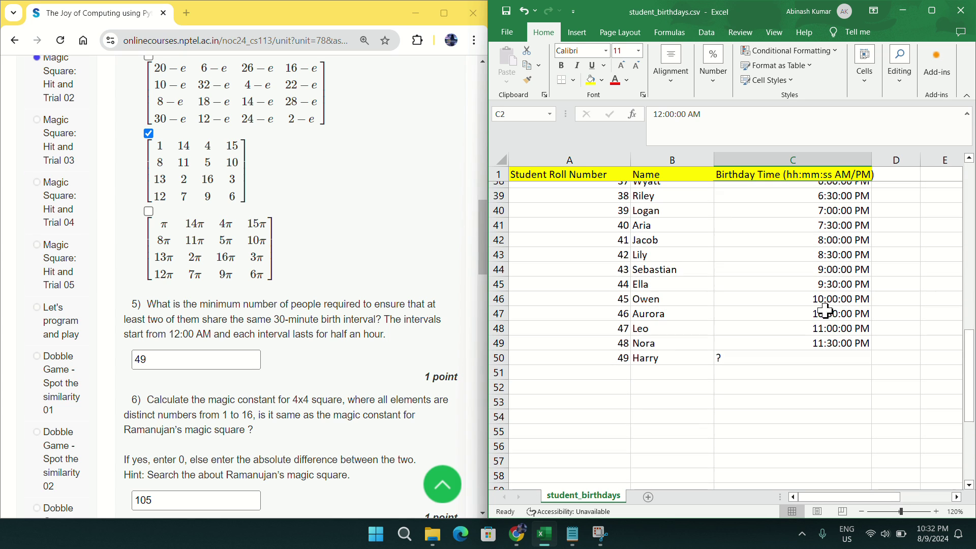
click(780, 343)
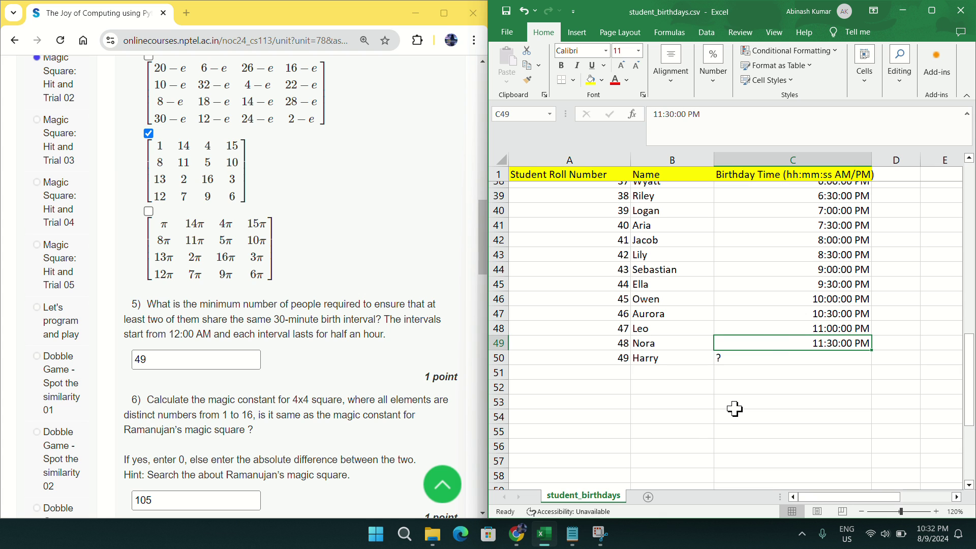
Switch to the JOY week 4 Colab notebook and read the Q6 reasoning on 48 half-hour intervals.
mouse_move(527, 538)
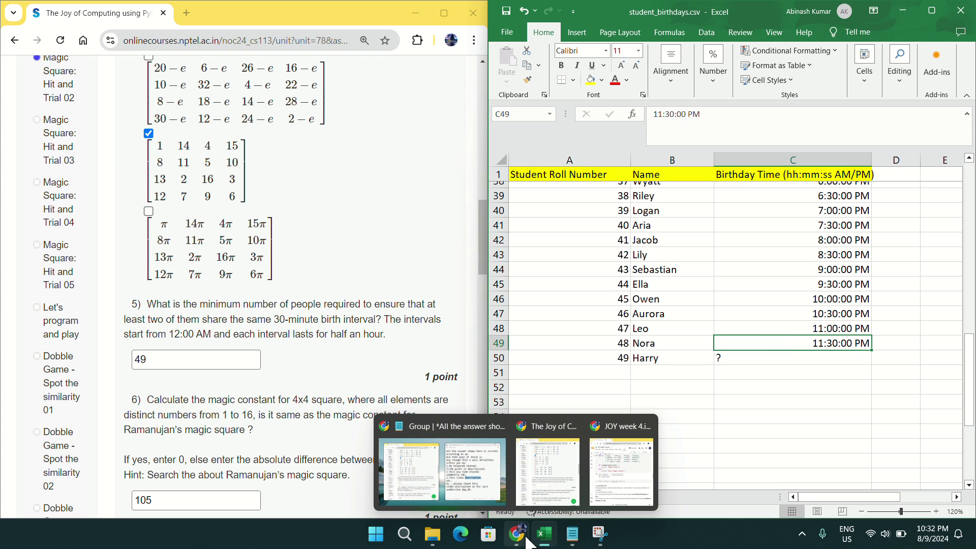
click(616, 473)
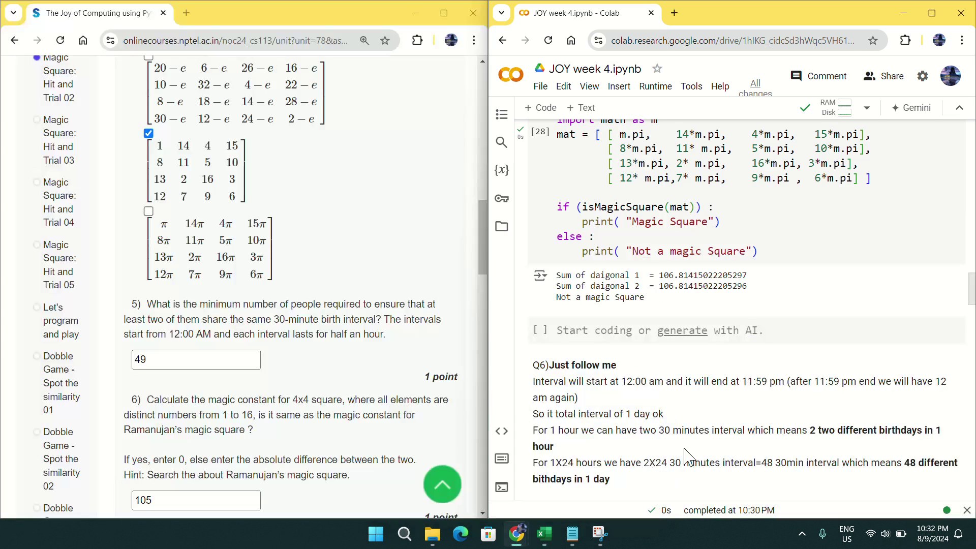
scroll(707, 428, down, 2)
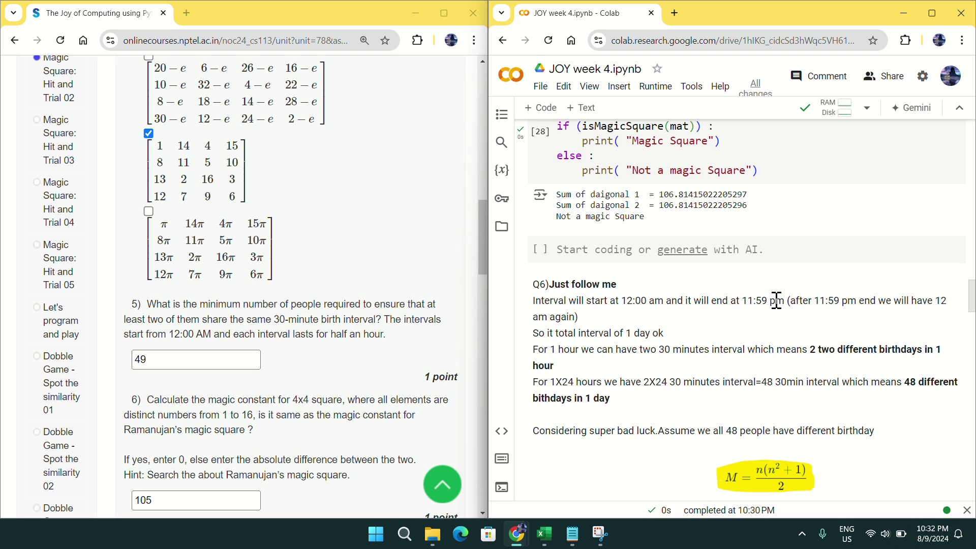
scroll(609, 330, down, 1)
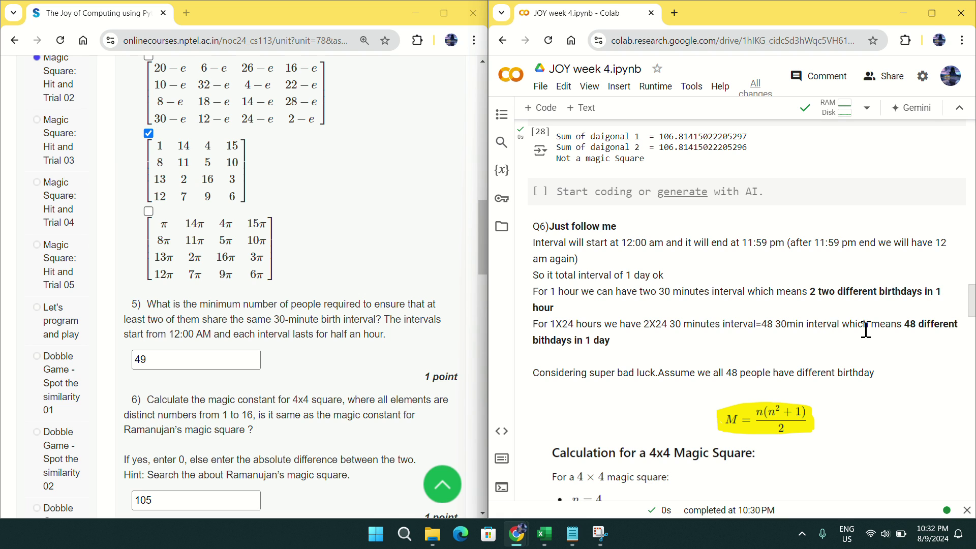
scroll(786, 350, down, 1)
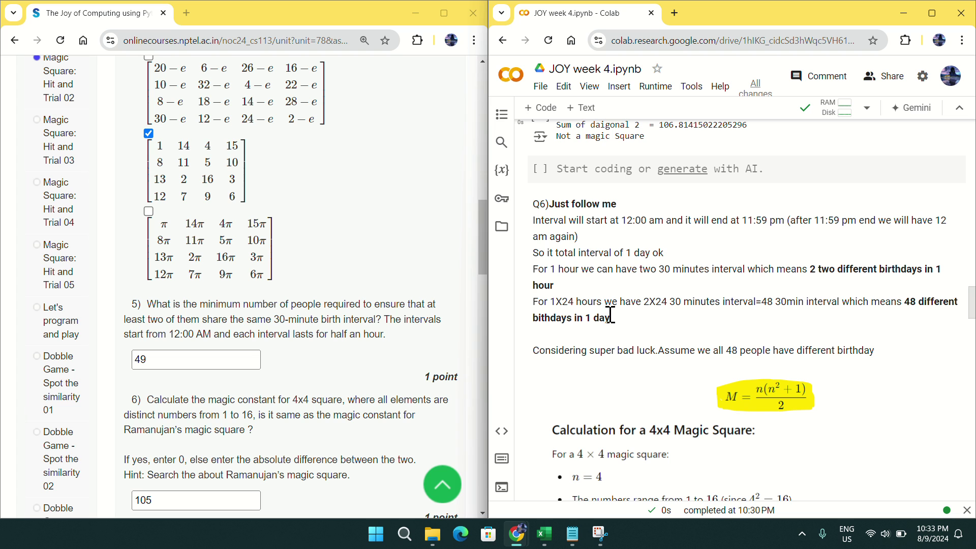
scroll(611, 316, down, 1)
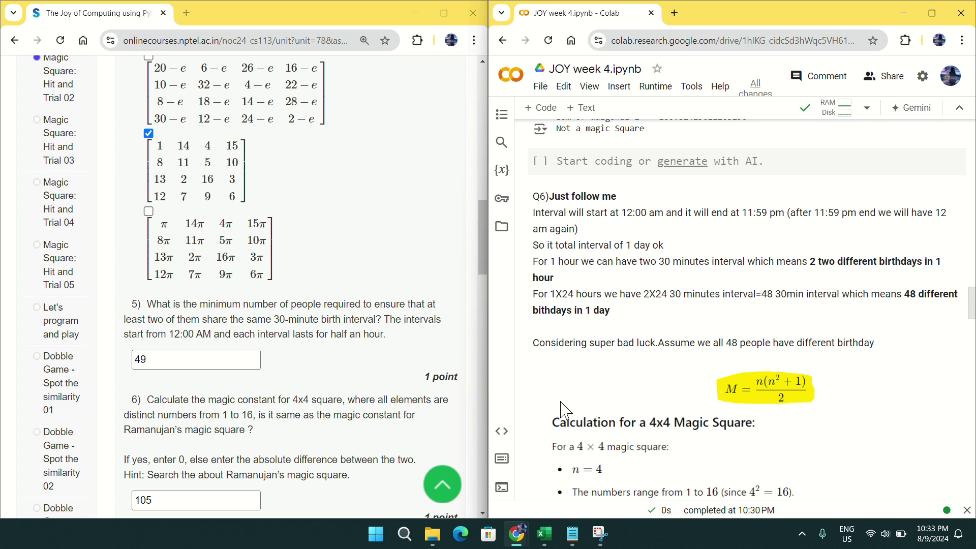
click(545, 534)
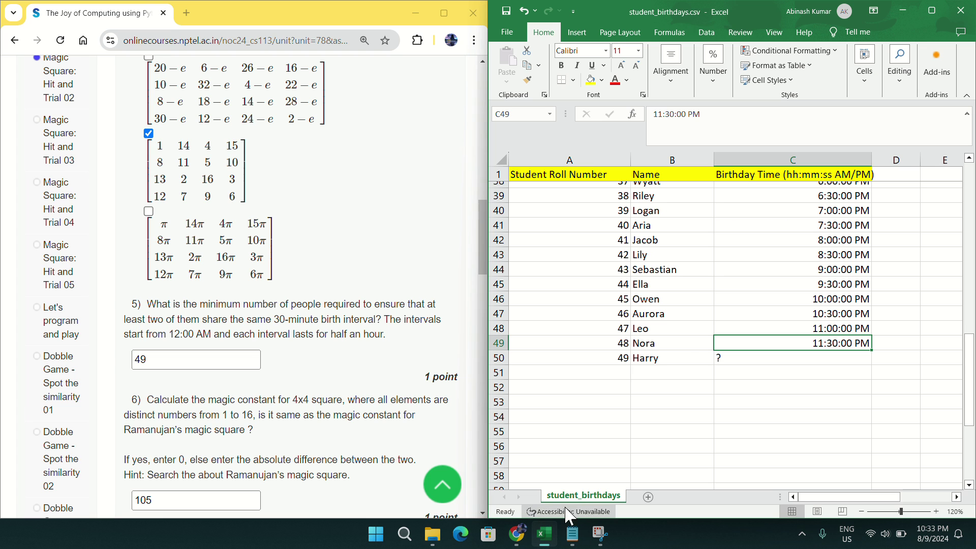
scroll(629, 332, up, 12)
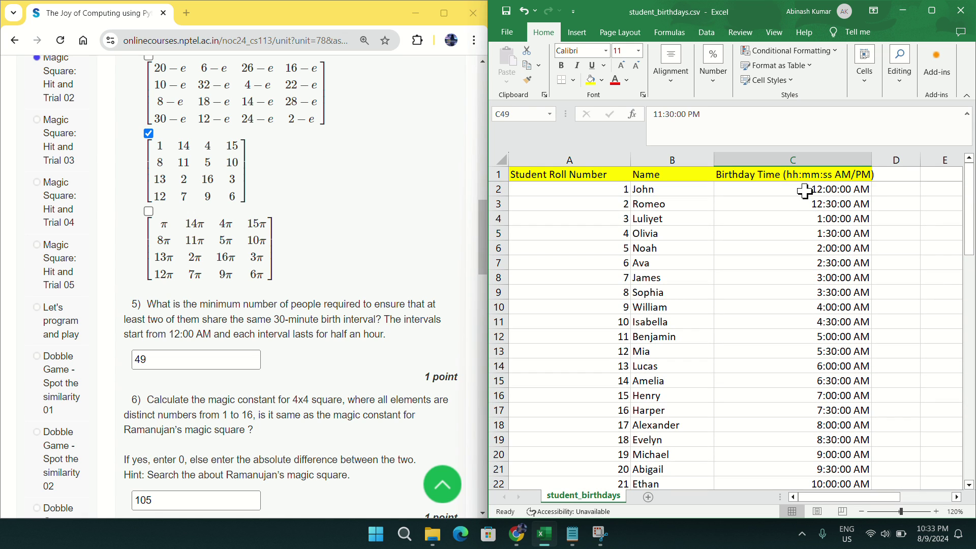
click(806, 192)
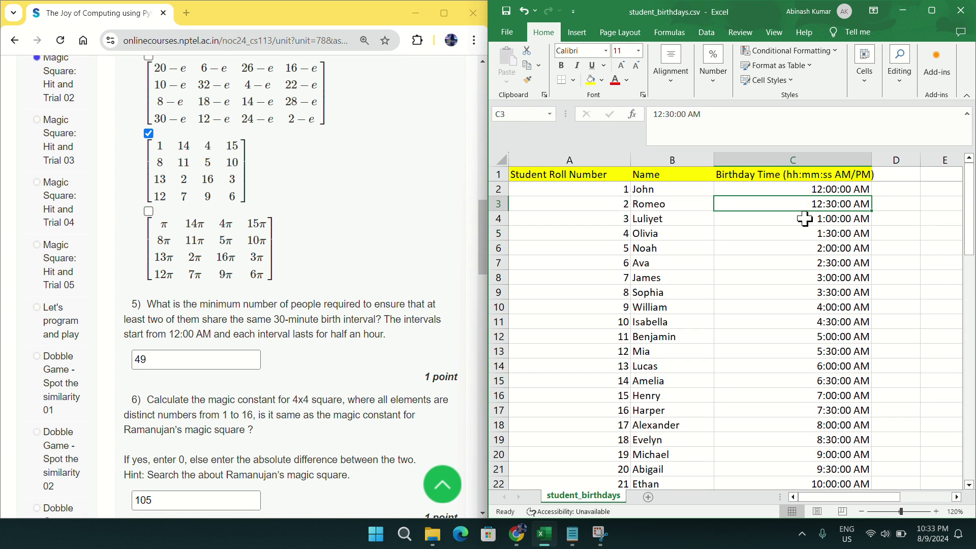
drag(803, 219, 798, 236)
click(797, 236)
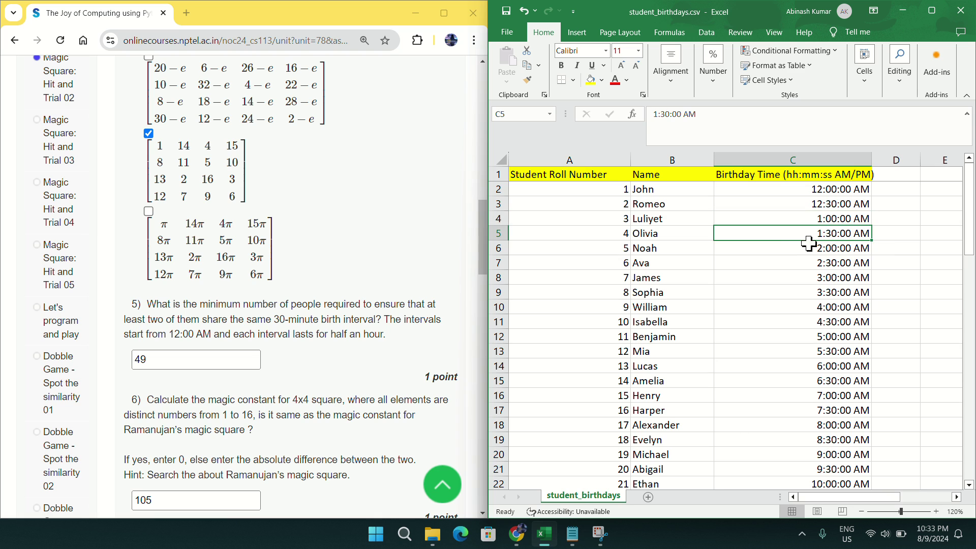